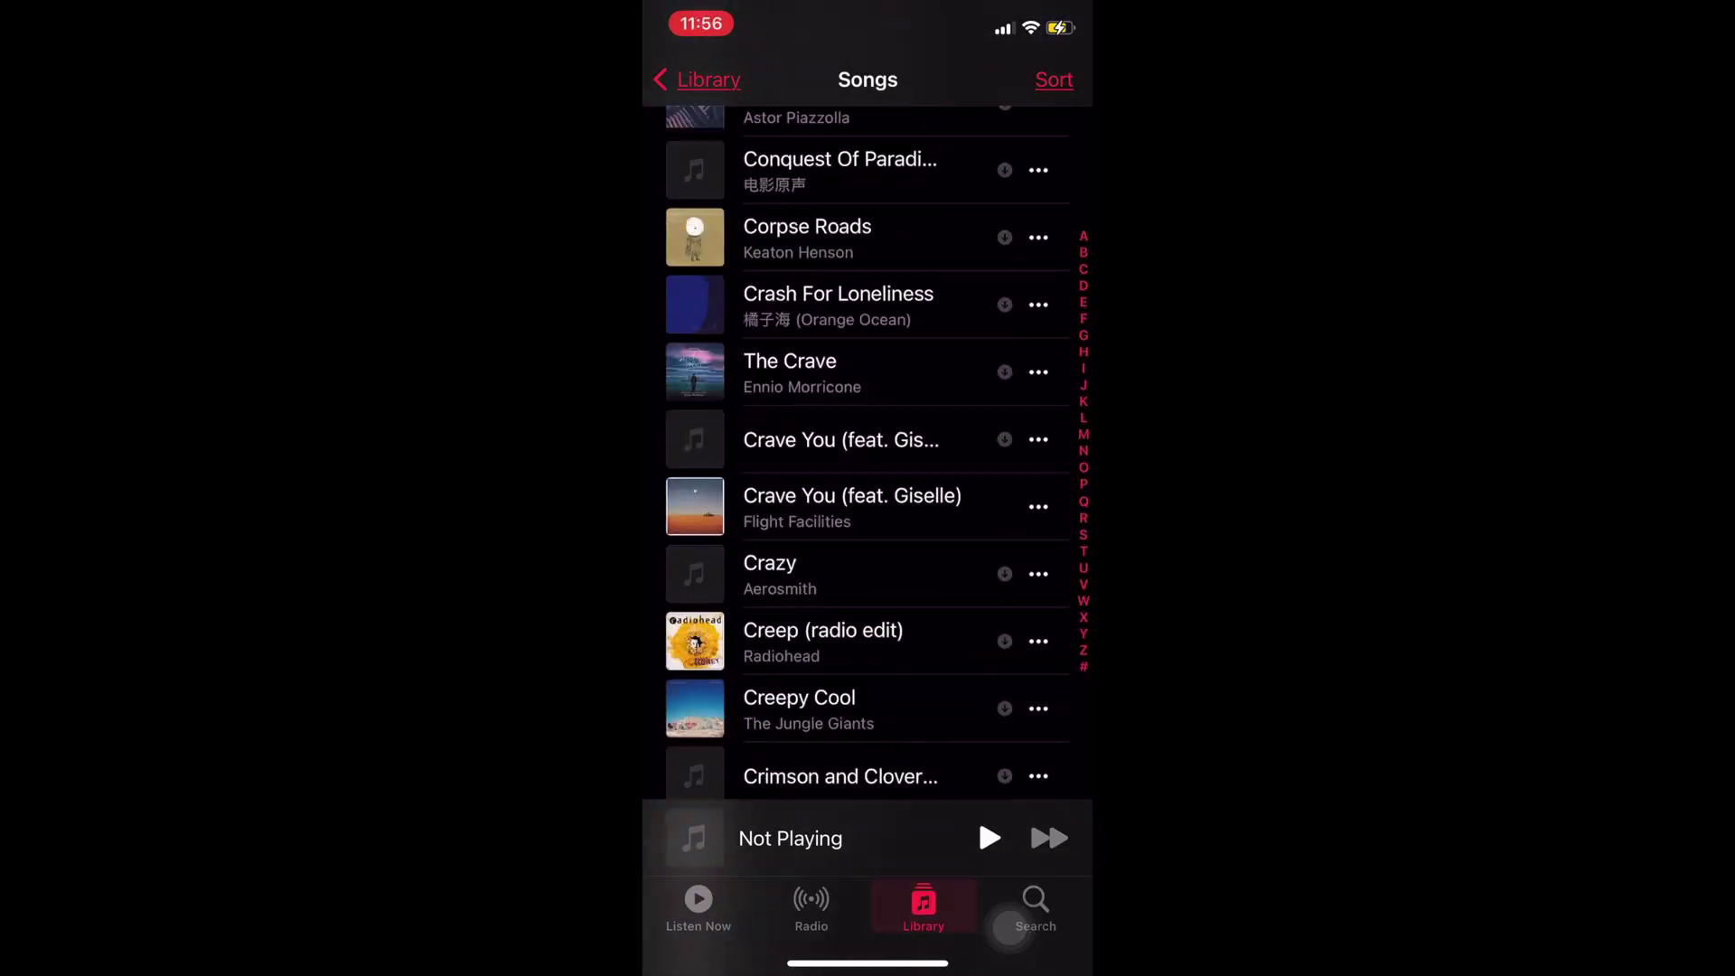
- Scroll the iPhone's Songs list from C to the end, then show the iPad's 85-song count
{"action": "scroll", "coordinate": [867, 452], "scroll_direction": "down", "scroll_amount": 20}
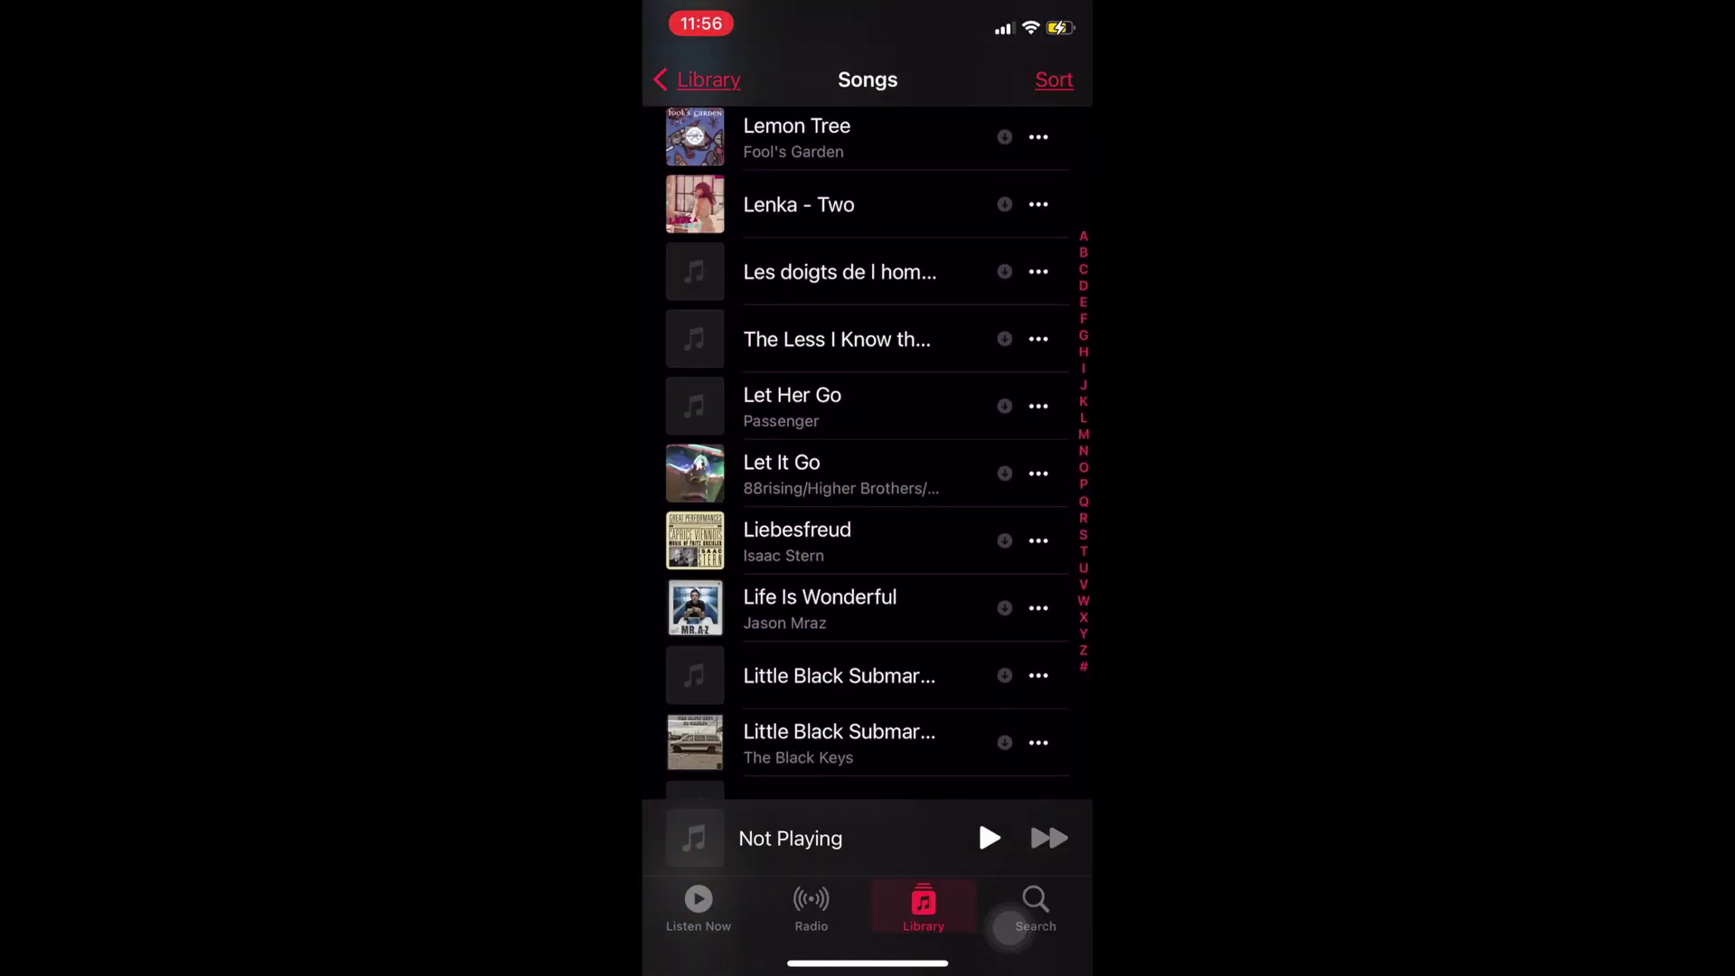
{"action": "scroll", "coordinate": [868, 452], "scroll_direction": "down", "scroll_amount": 20}
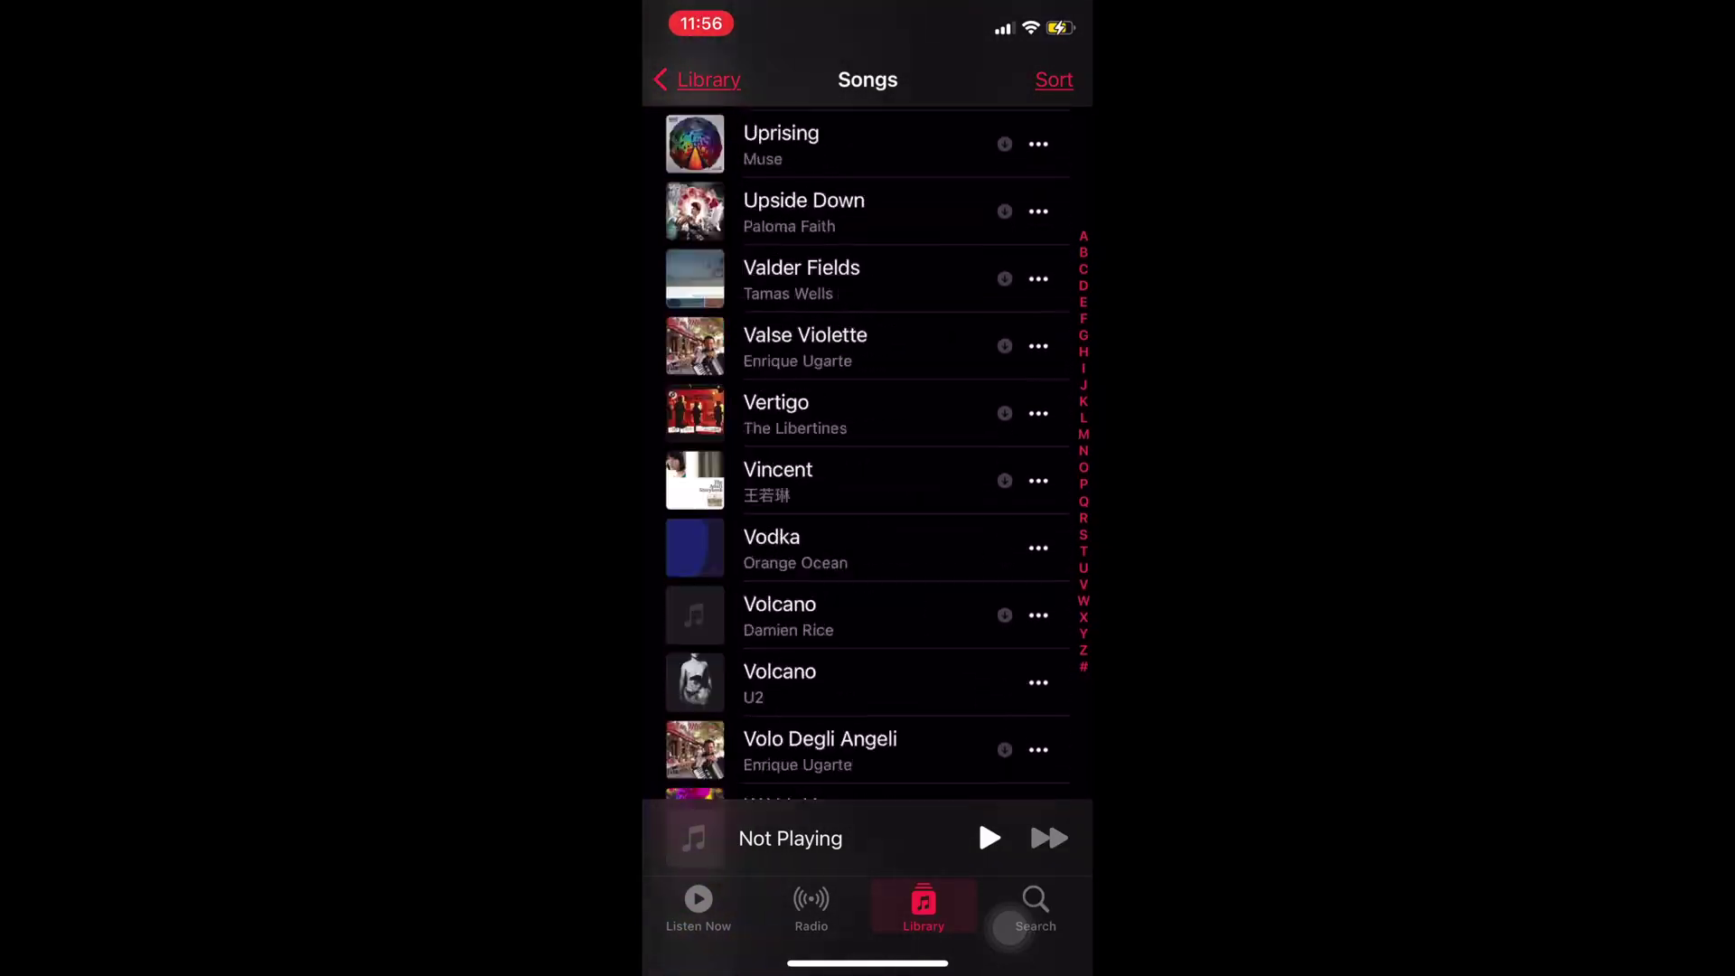
{"action": "scroll", "coordinate": [868, 452], "scroll_direction": "down", "scroll_amount": 20}
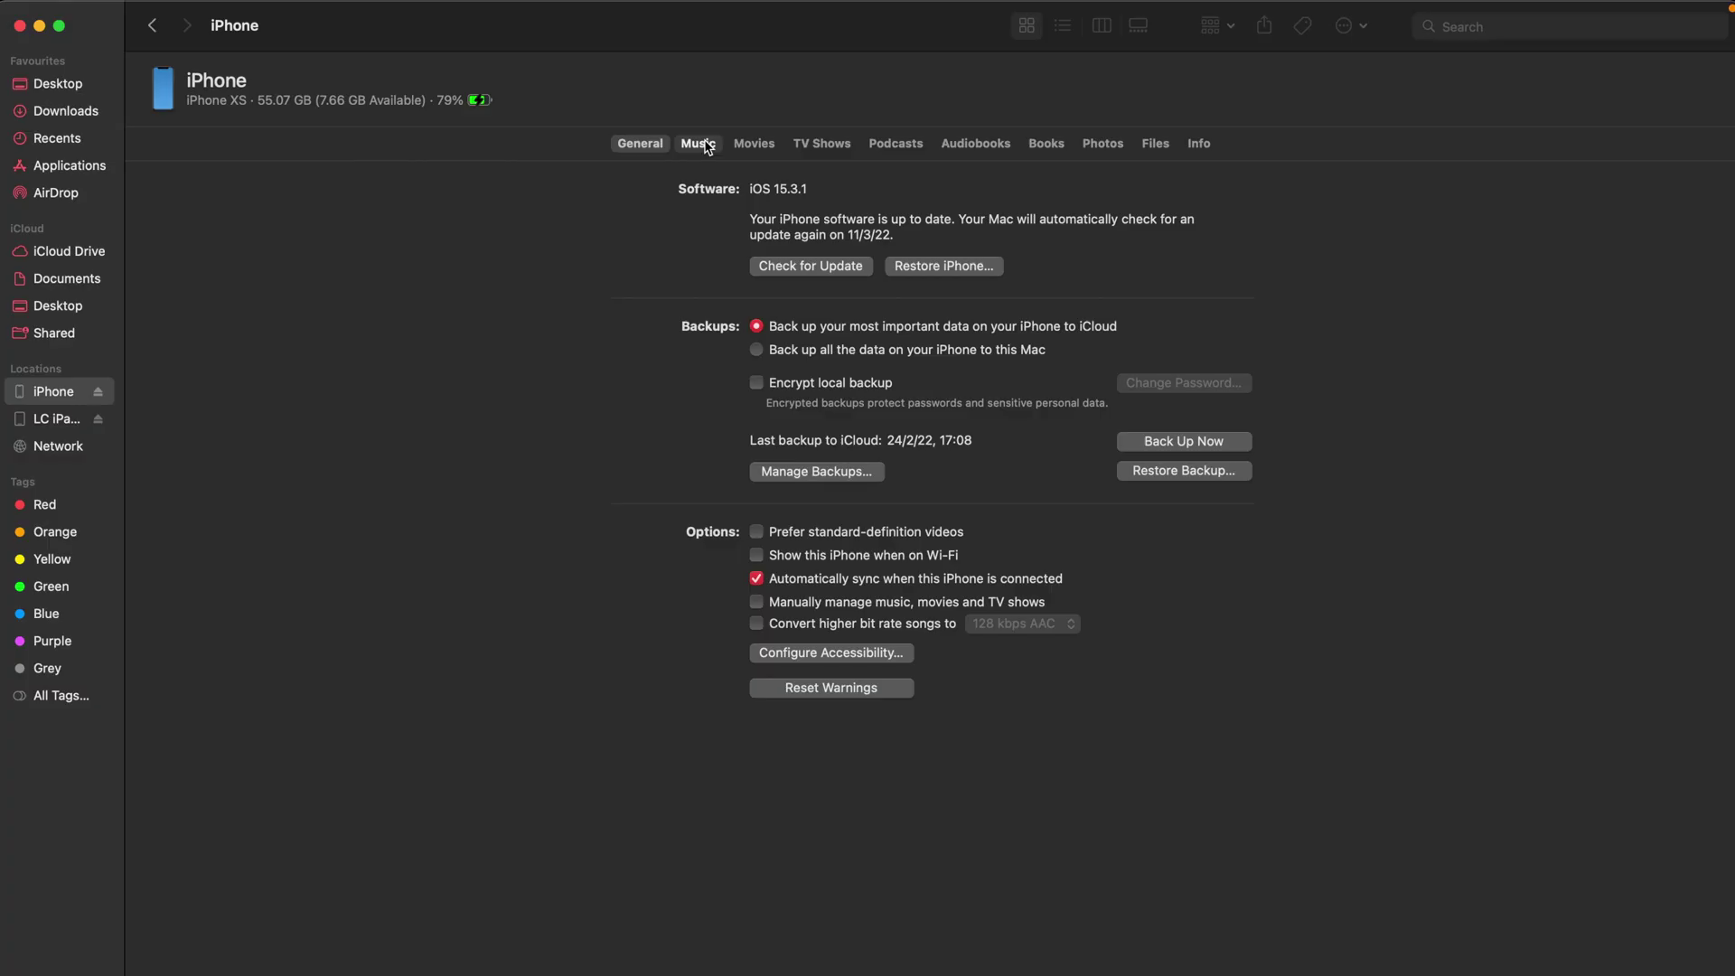
{"action": "left_click", "coordinate": [697, 143]}
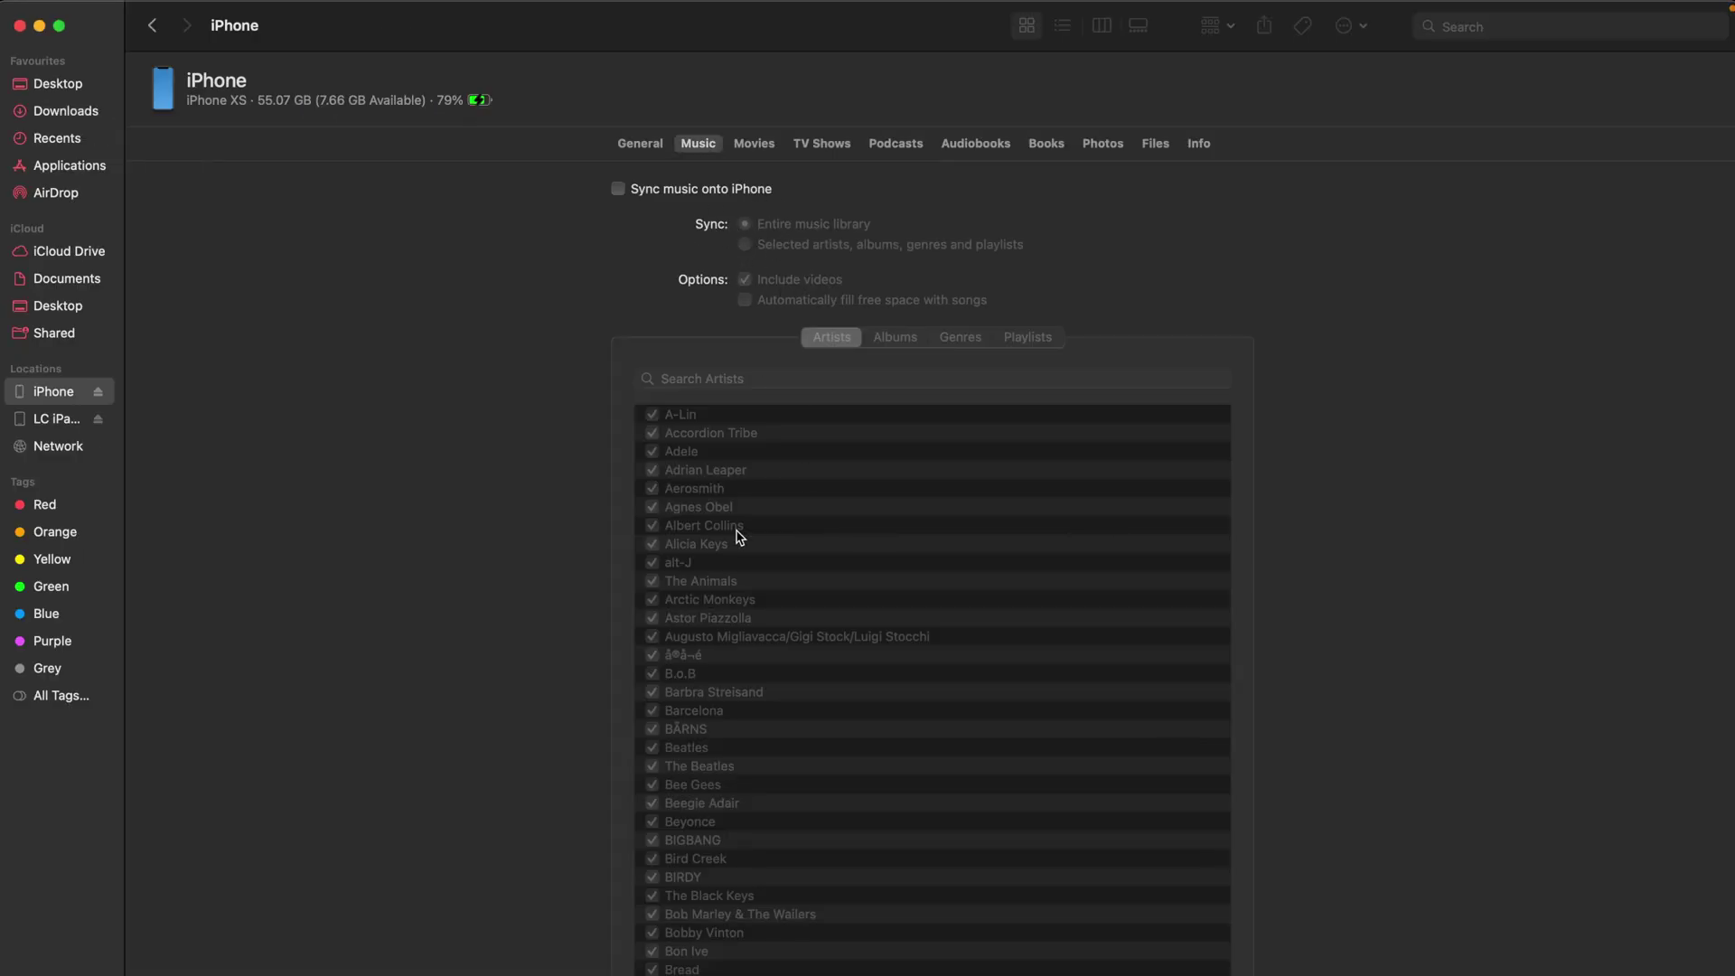
- Scroll the iPhone's Artists list in Finder's Music tab to the bottom and back up
{"action": "scroll", "coordinate": [739, 536], "scroll_direction": "down", "scroll_amount": 20}
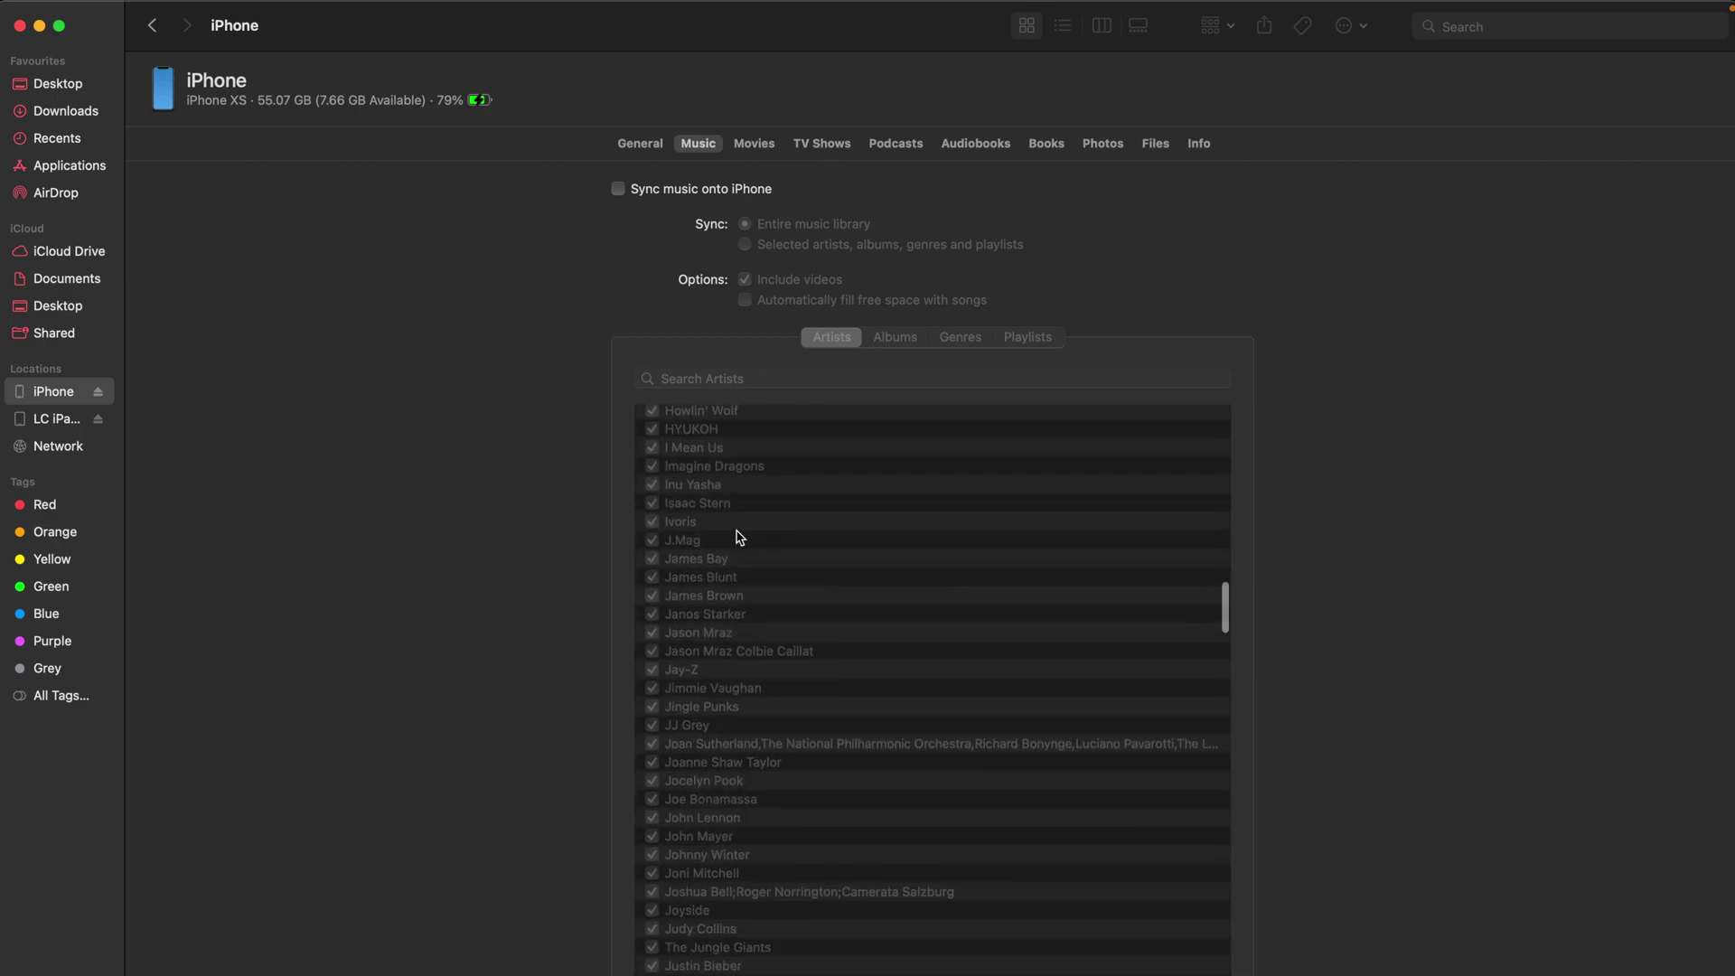
{"action": "scroll", "coordinate": [739, 535], "scroll_direction": "down", "scroll_amount": 20}
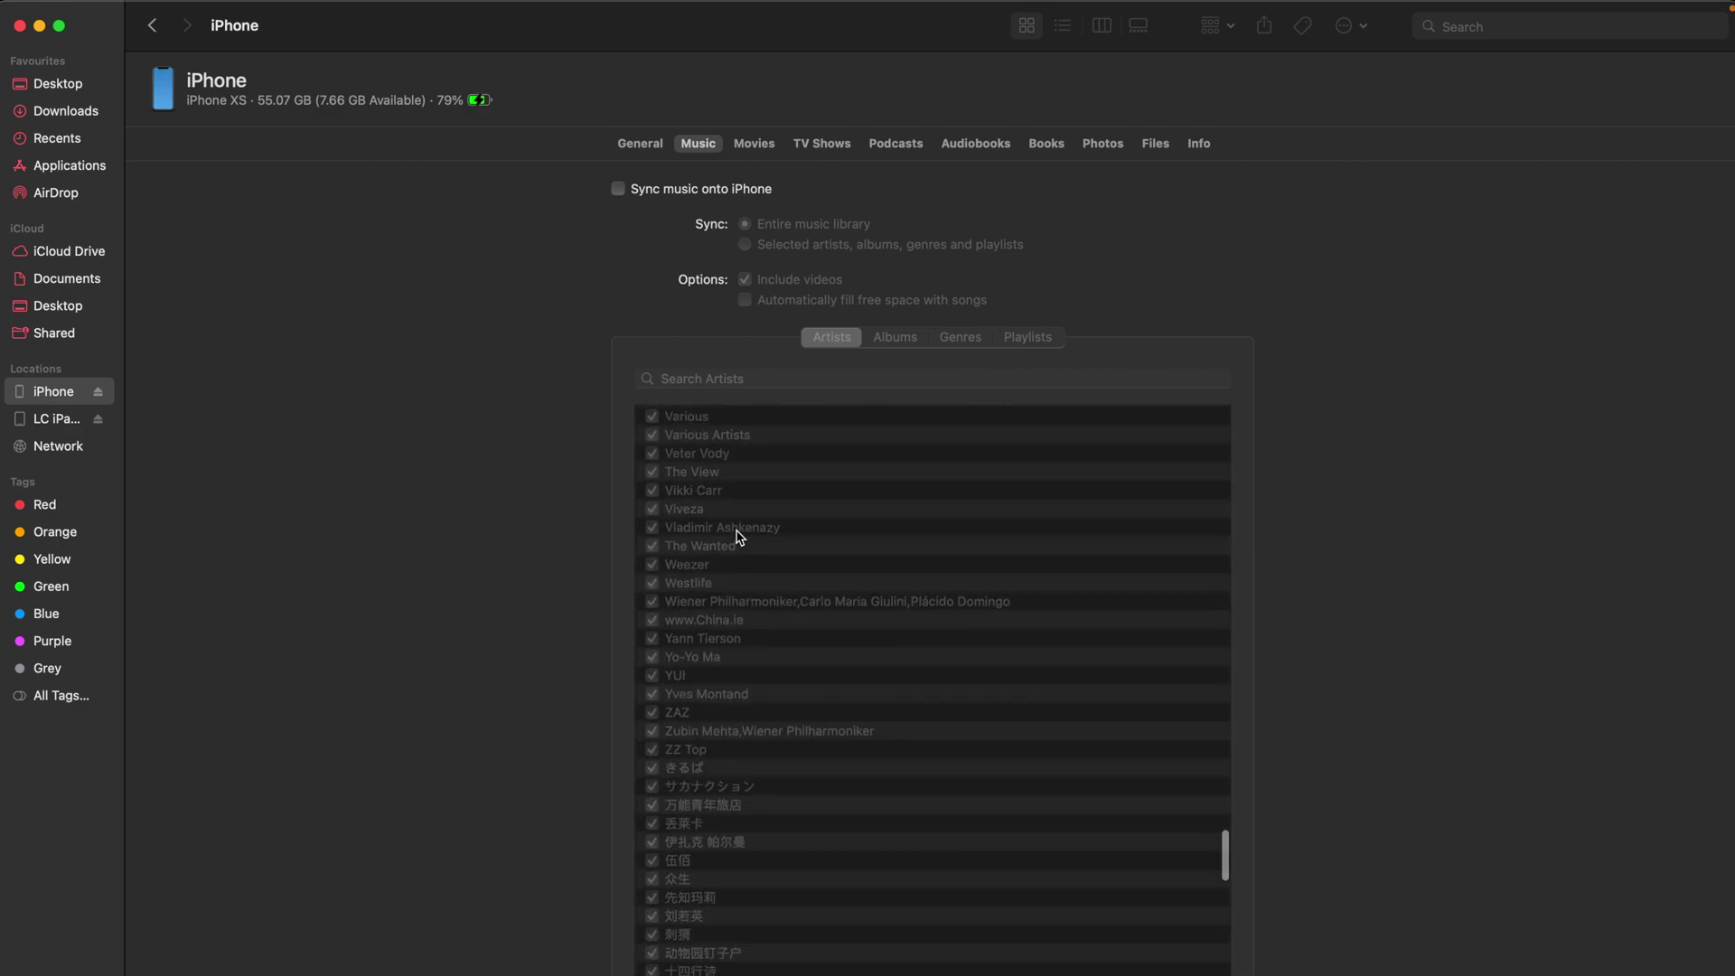
{"action": "scroll", "coordinate": [739, 536], "scroll_direction": "down", "scroll_amount": 15}
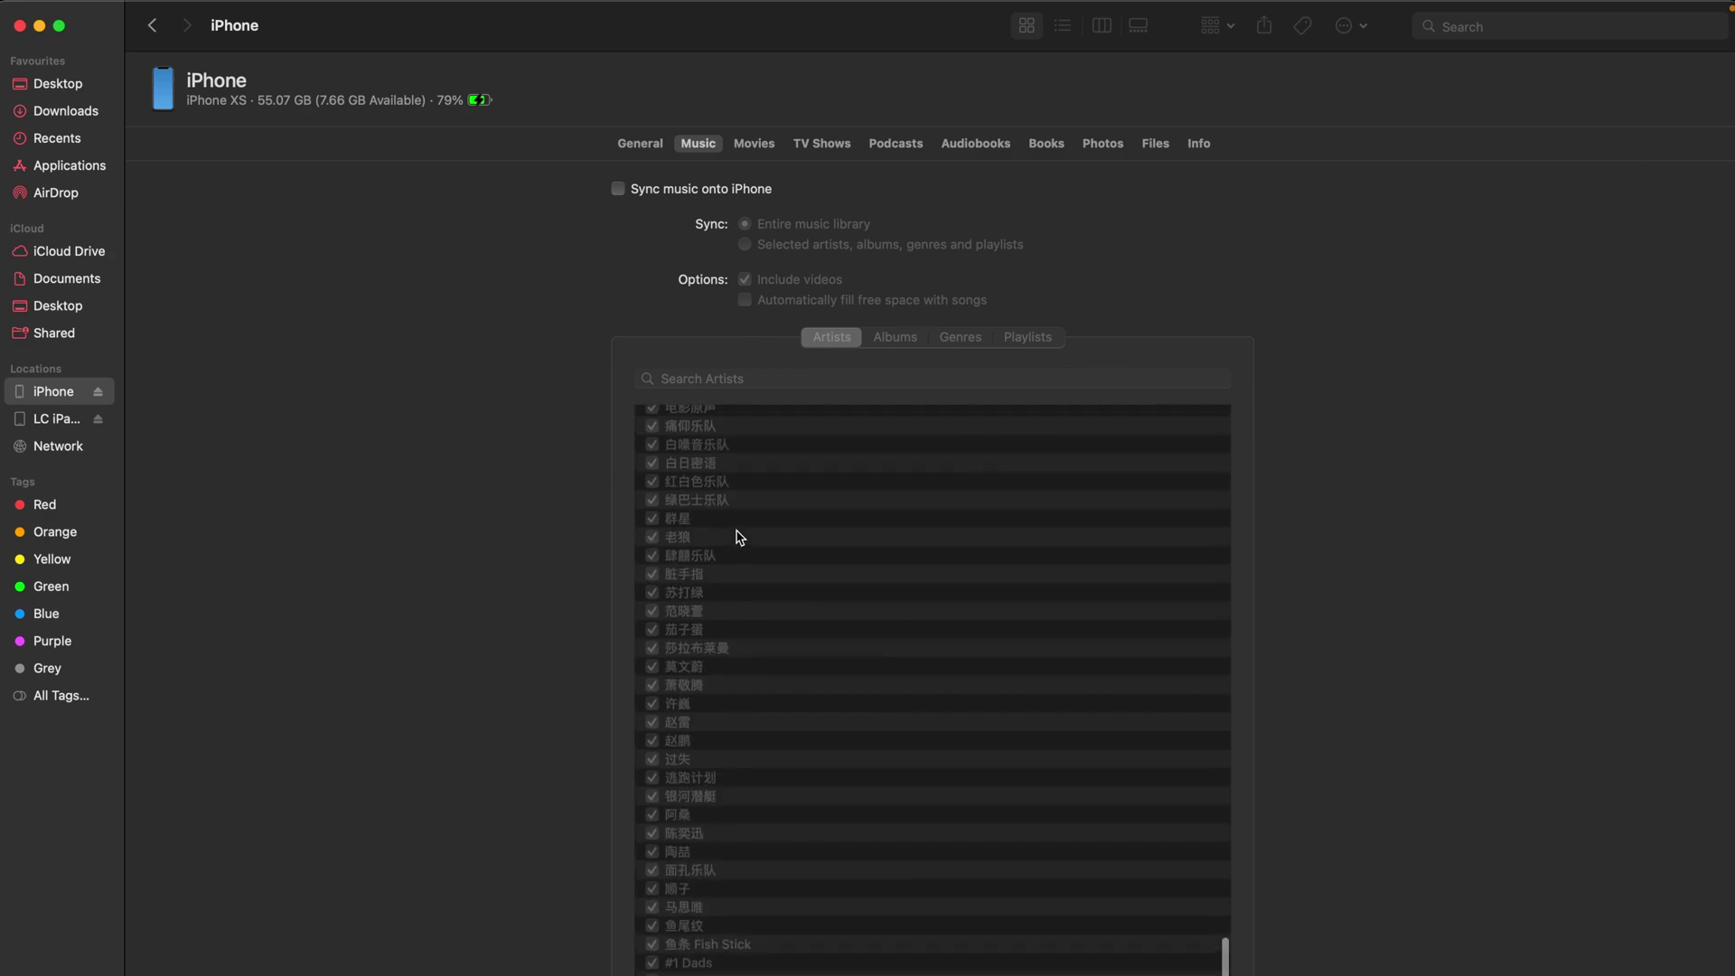
{"action": "scroll", "coordinate": [739, 536], "scroll_direction": "up", "scroll_amount": 20}
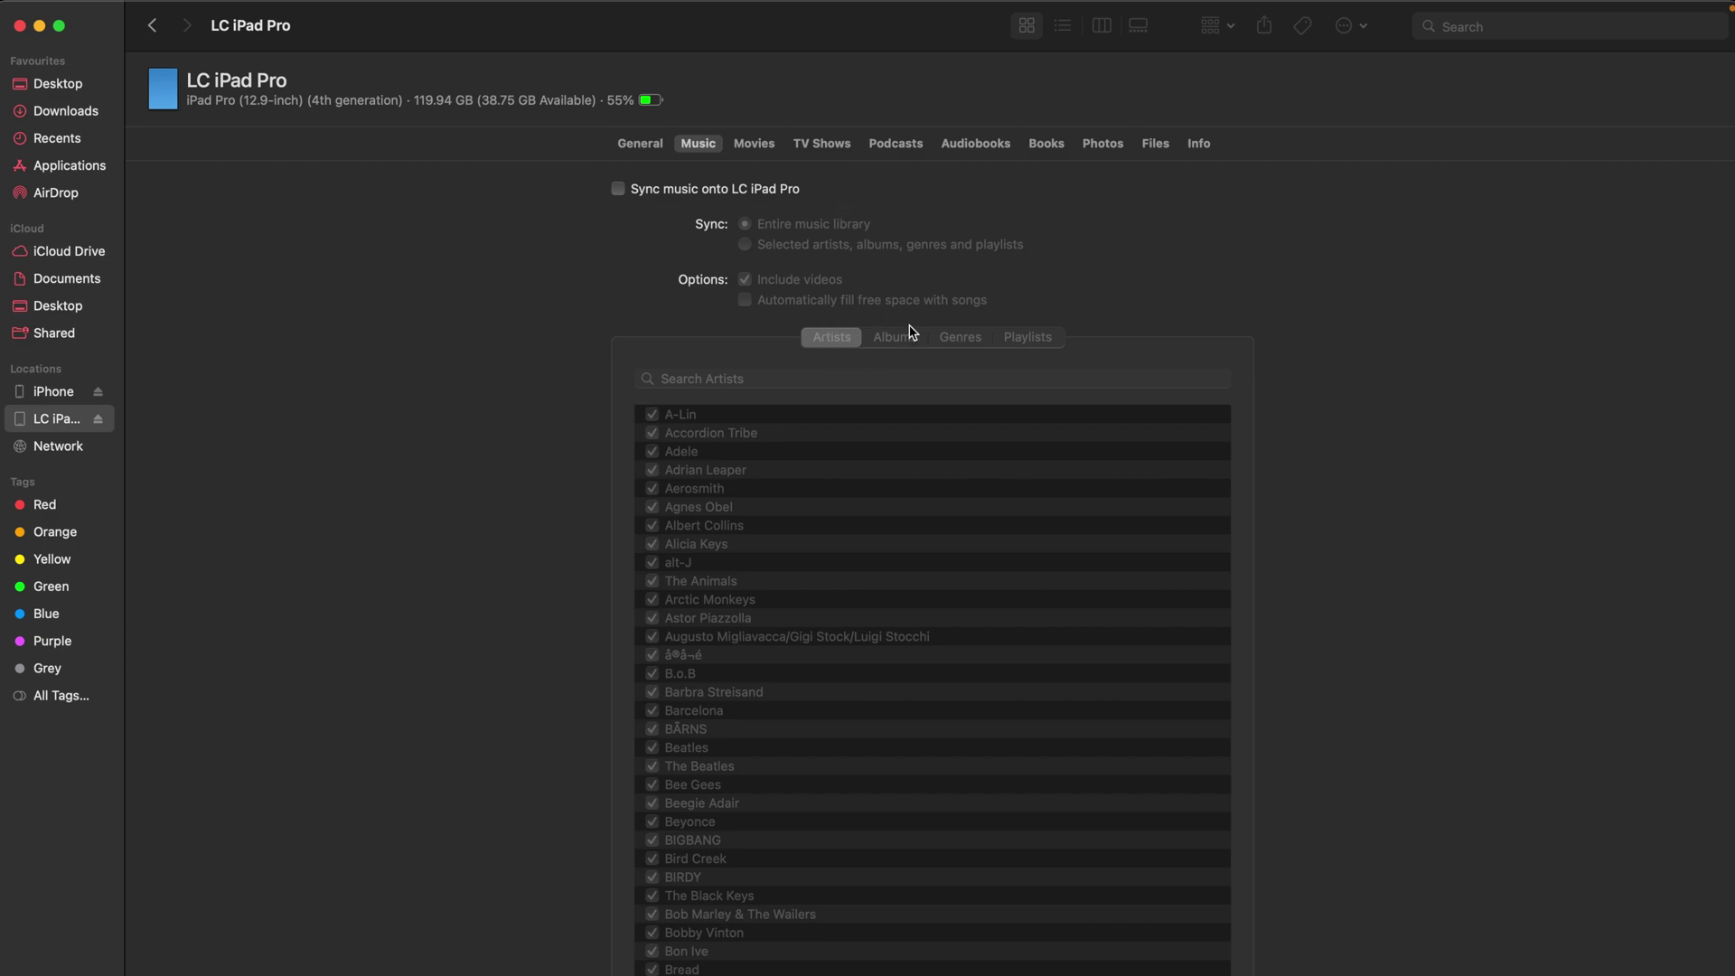
- Toggle 'Sync music onto LC iPad Pro' on and off twice, leaving it unchecked
{"action": "left_click", "coordinate": [697, 191]}
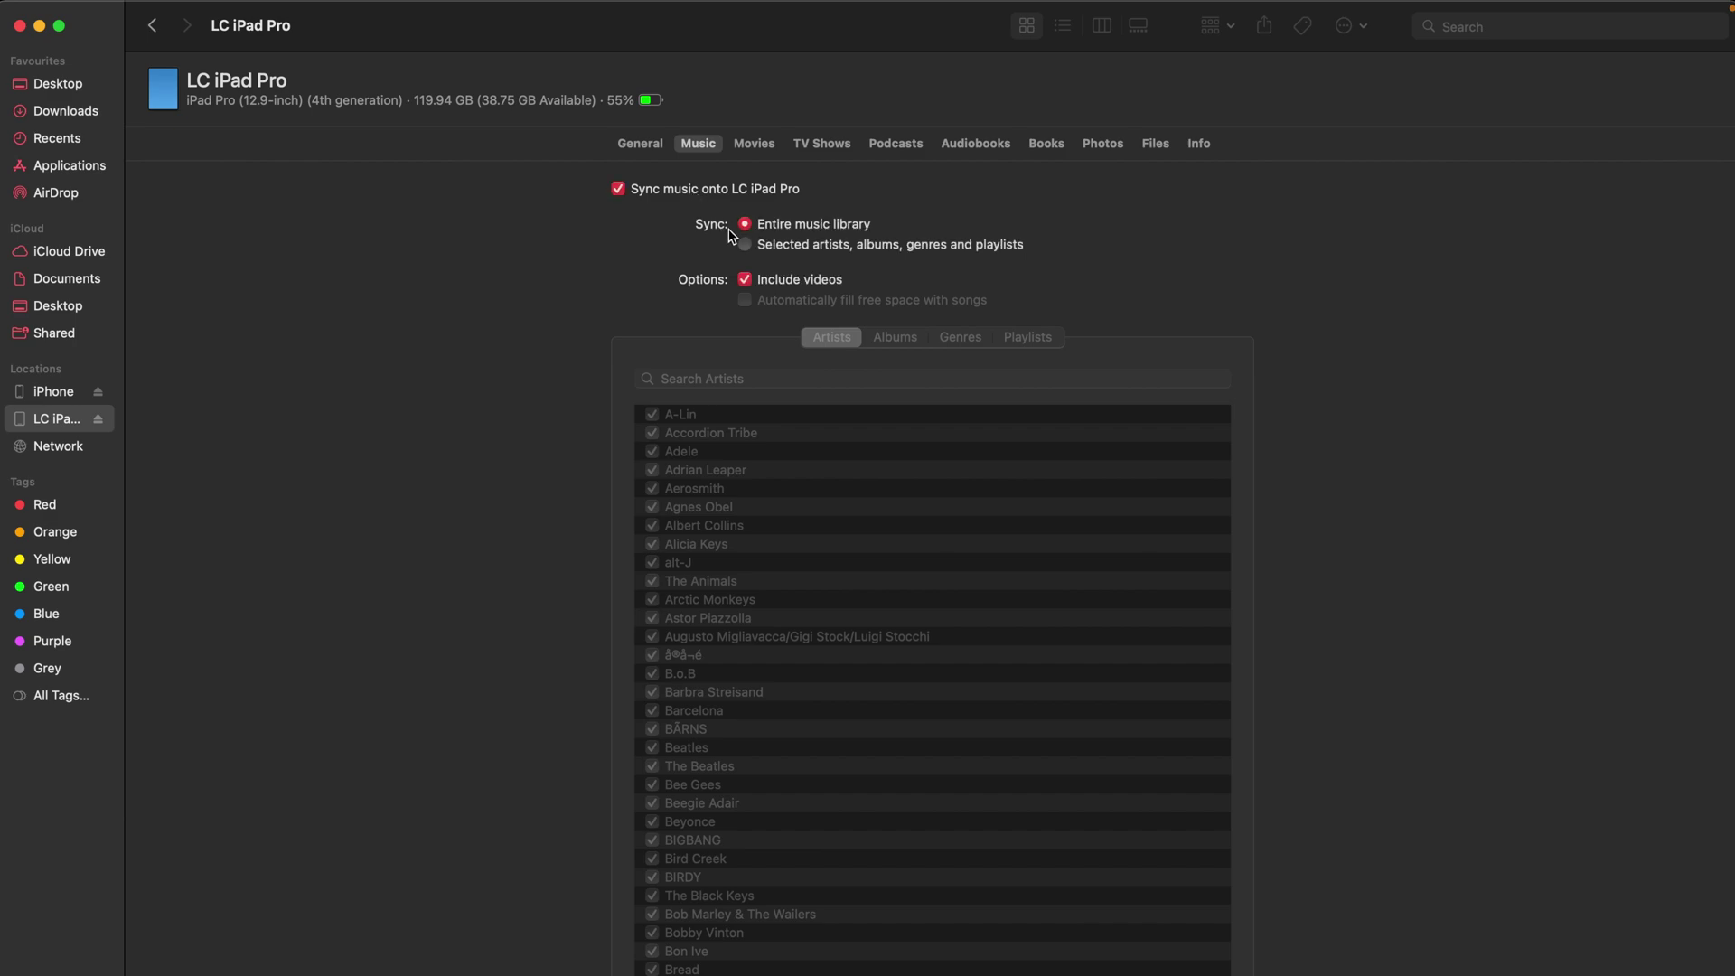
{"action": "left_click", "coordinate": [693, 195]}
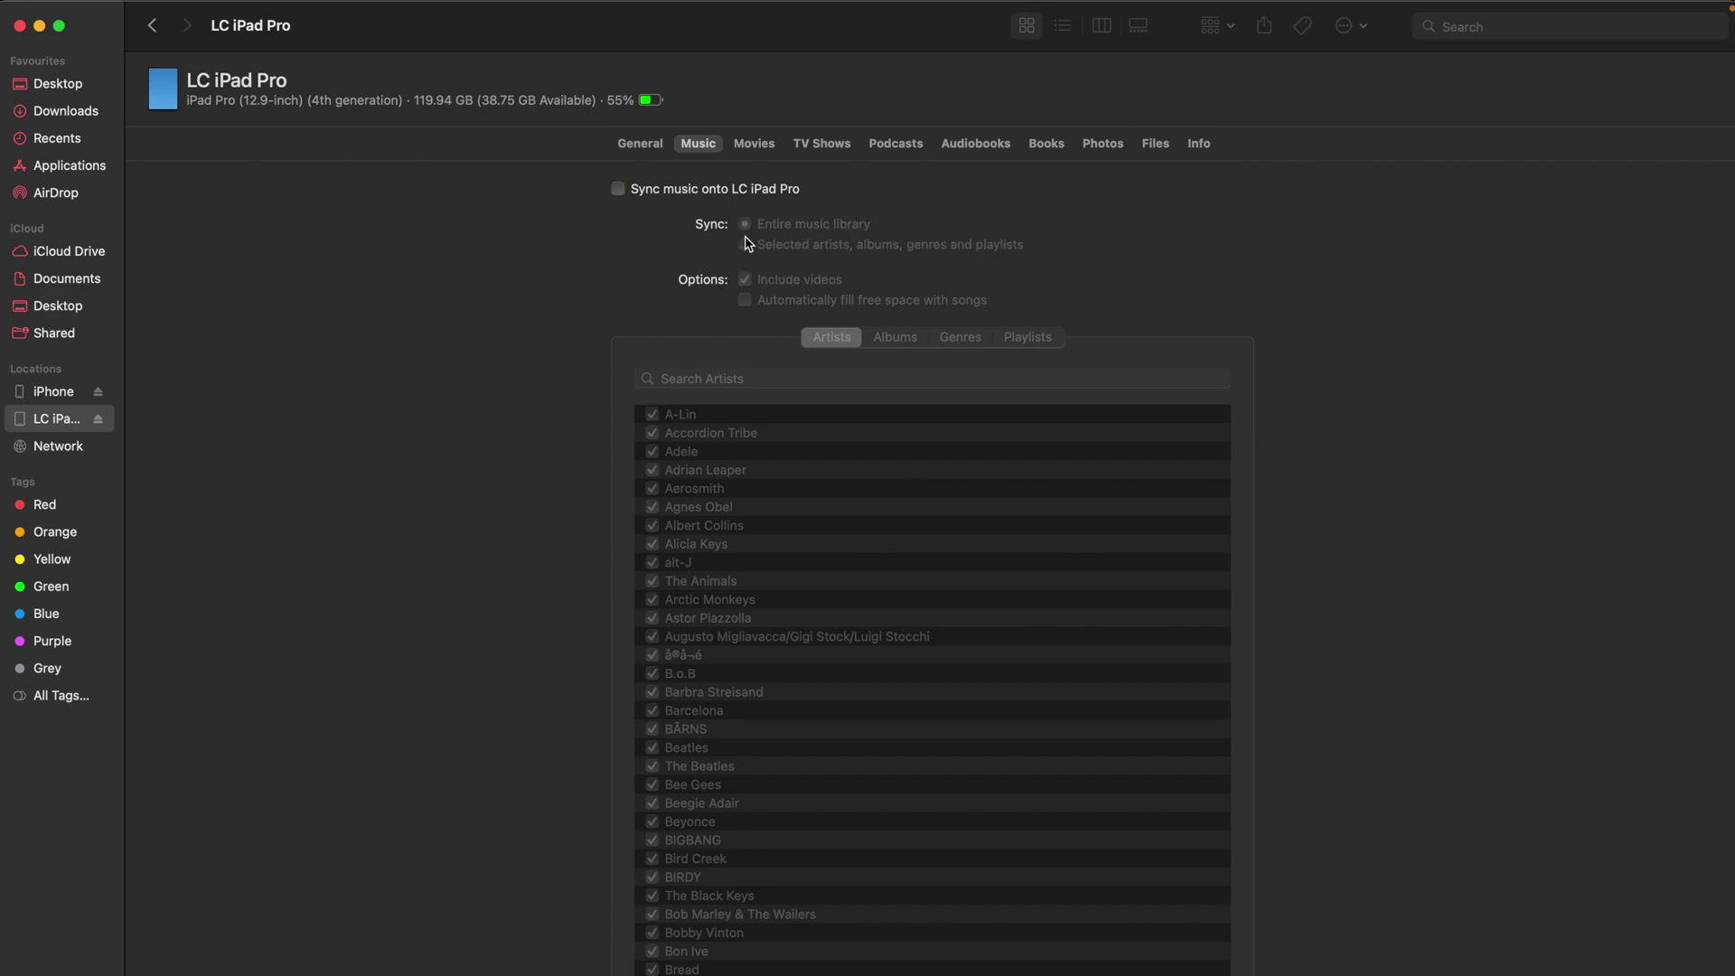
{"action": "left_click", "coordinate": [707, 195]}
{"action": "left_click", "coordinate": [707, 193]}
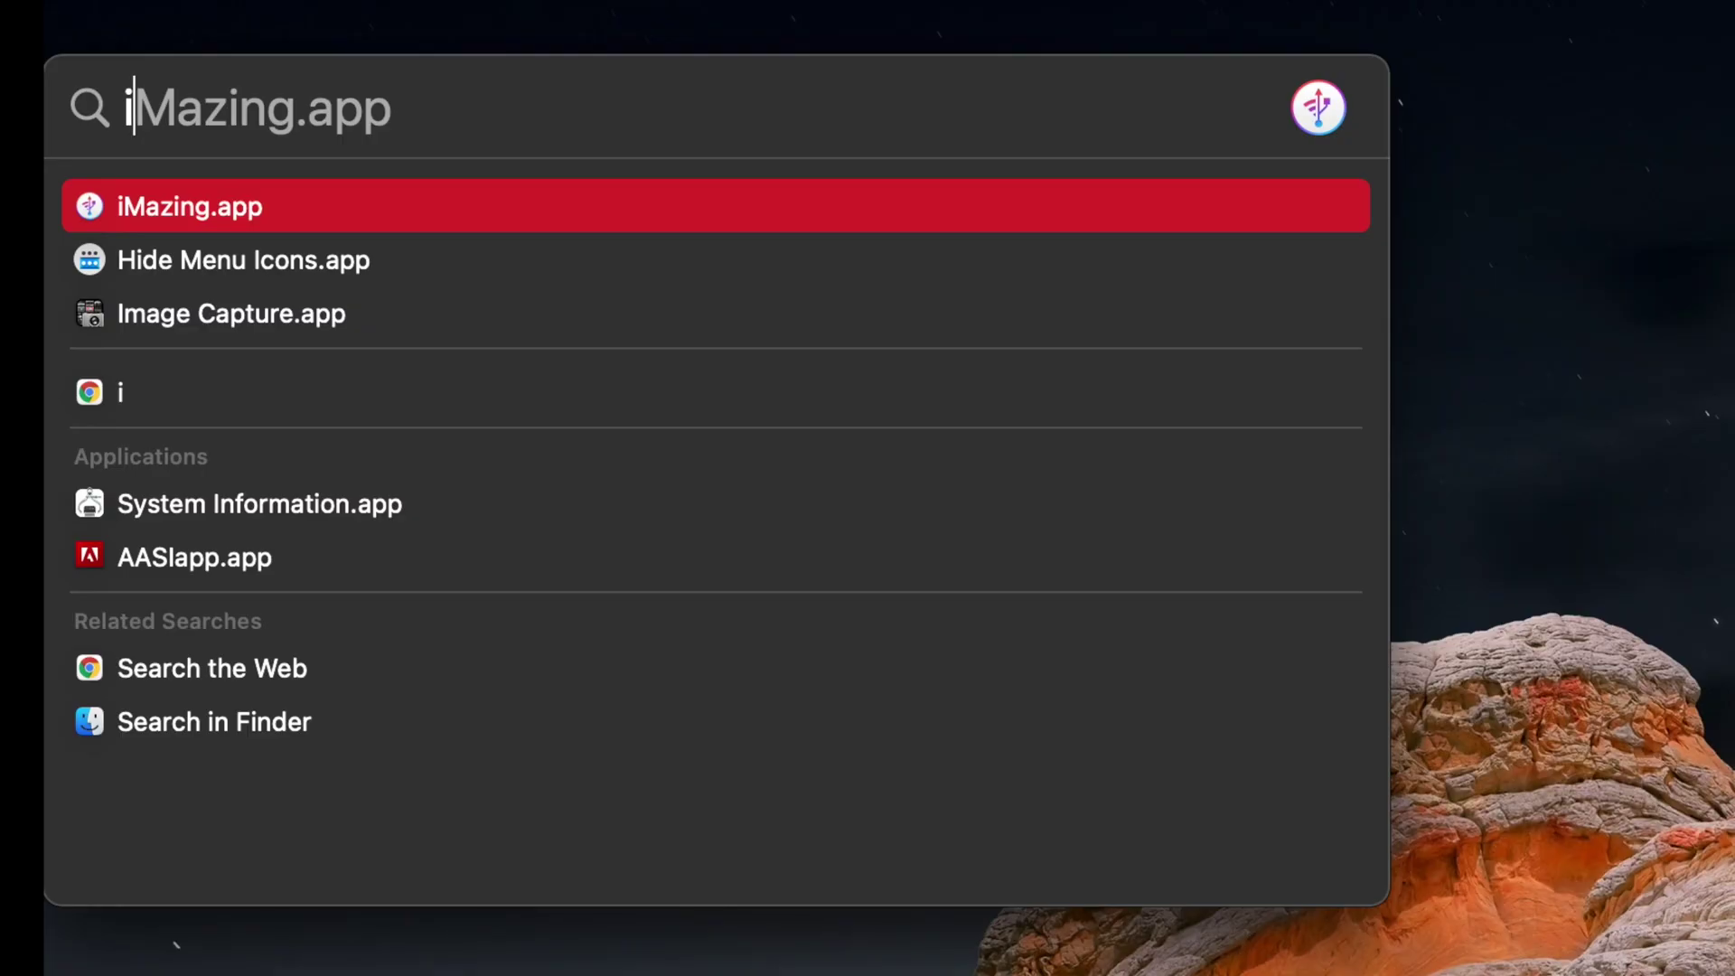
- Launch iMazing from Spotlight and scroll the iPhone's action list down and back up
{"action": "key", "text": "Return"}
{"action": "scroll", "coordinate": [1332, 307], "scroll_direction": "down", "scroll_amount": 3}
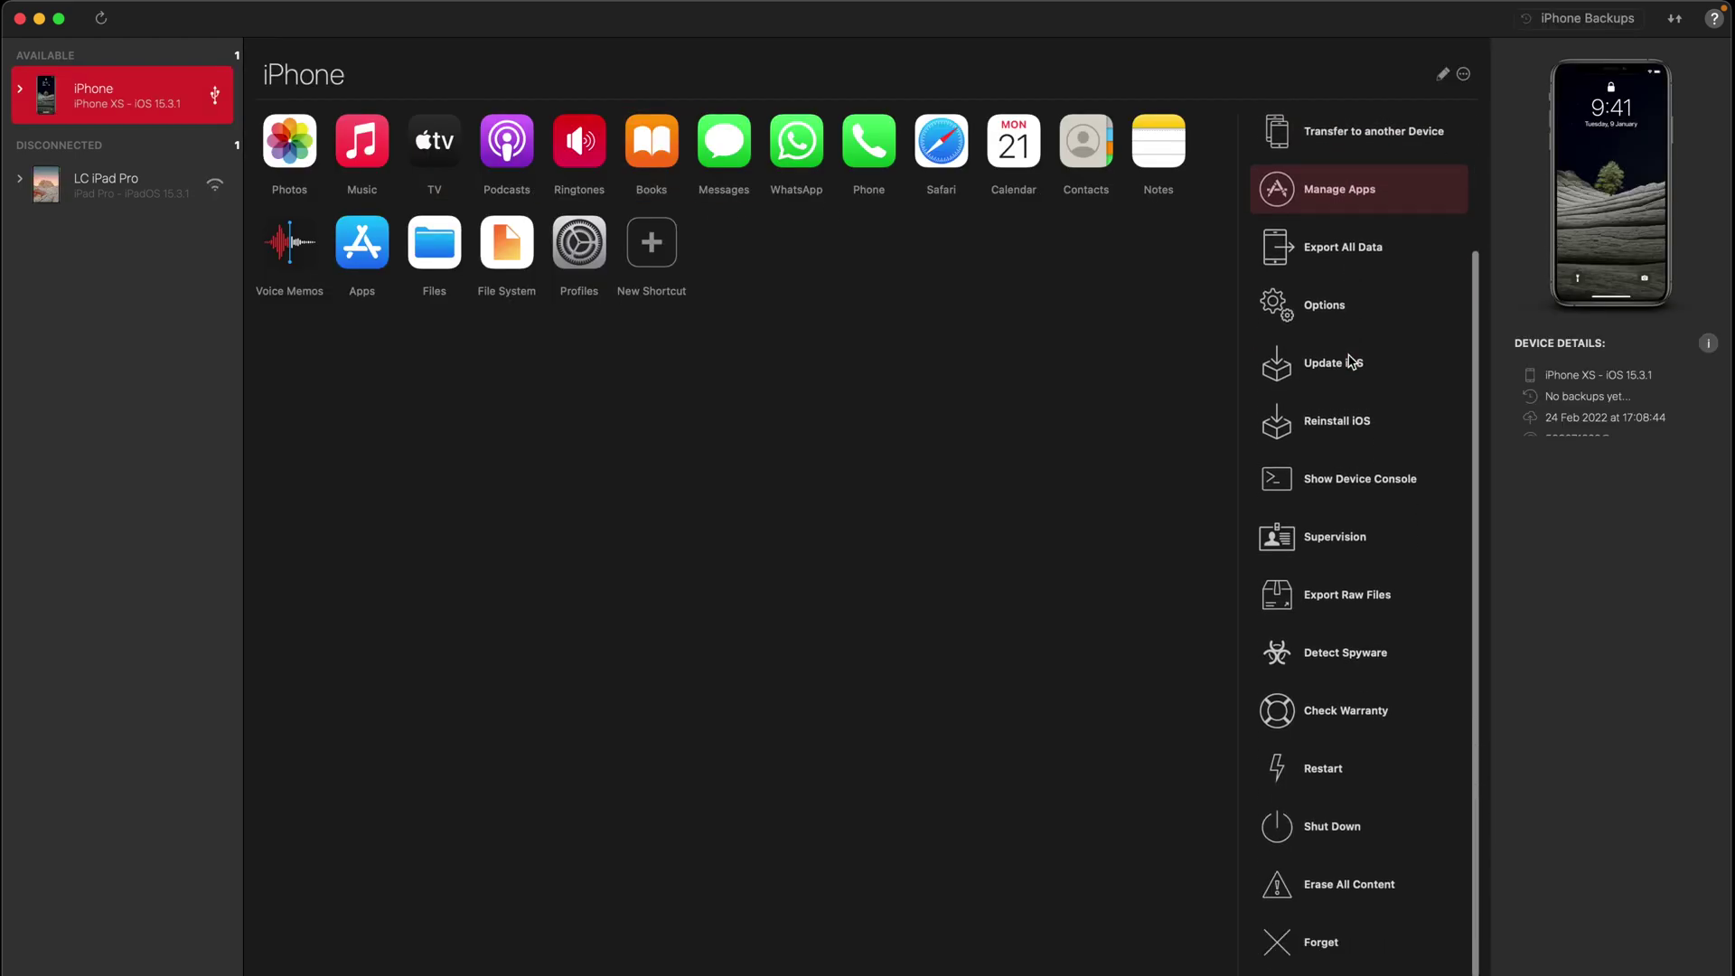
{"action": "scroll", "coordinate": [1351, 362], "scroll_direction": "up", "scroll_amount": 3}
{"action": "scroll", "coordinate": [1350, 362], "scroll_direction": "down", "scroll_amount": 3}
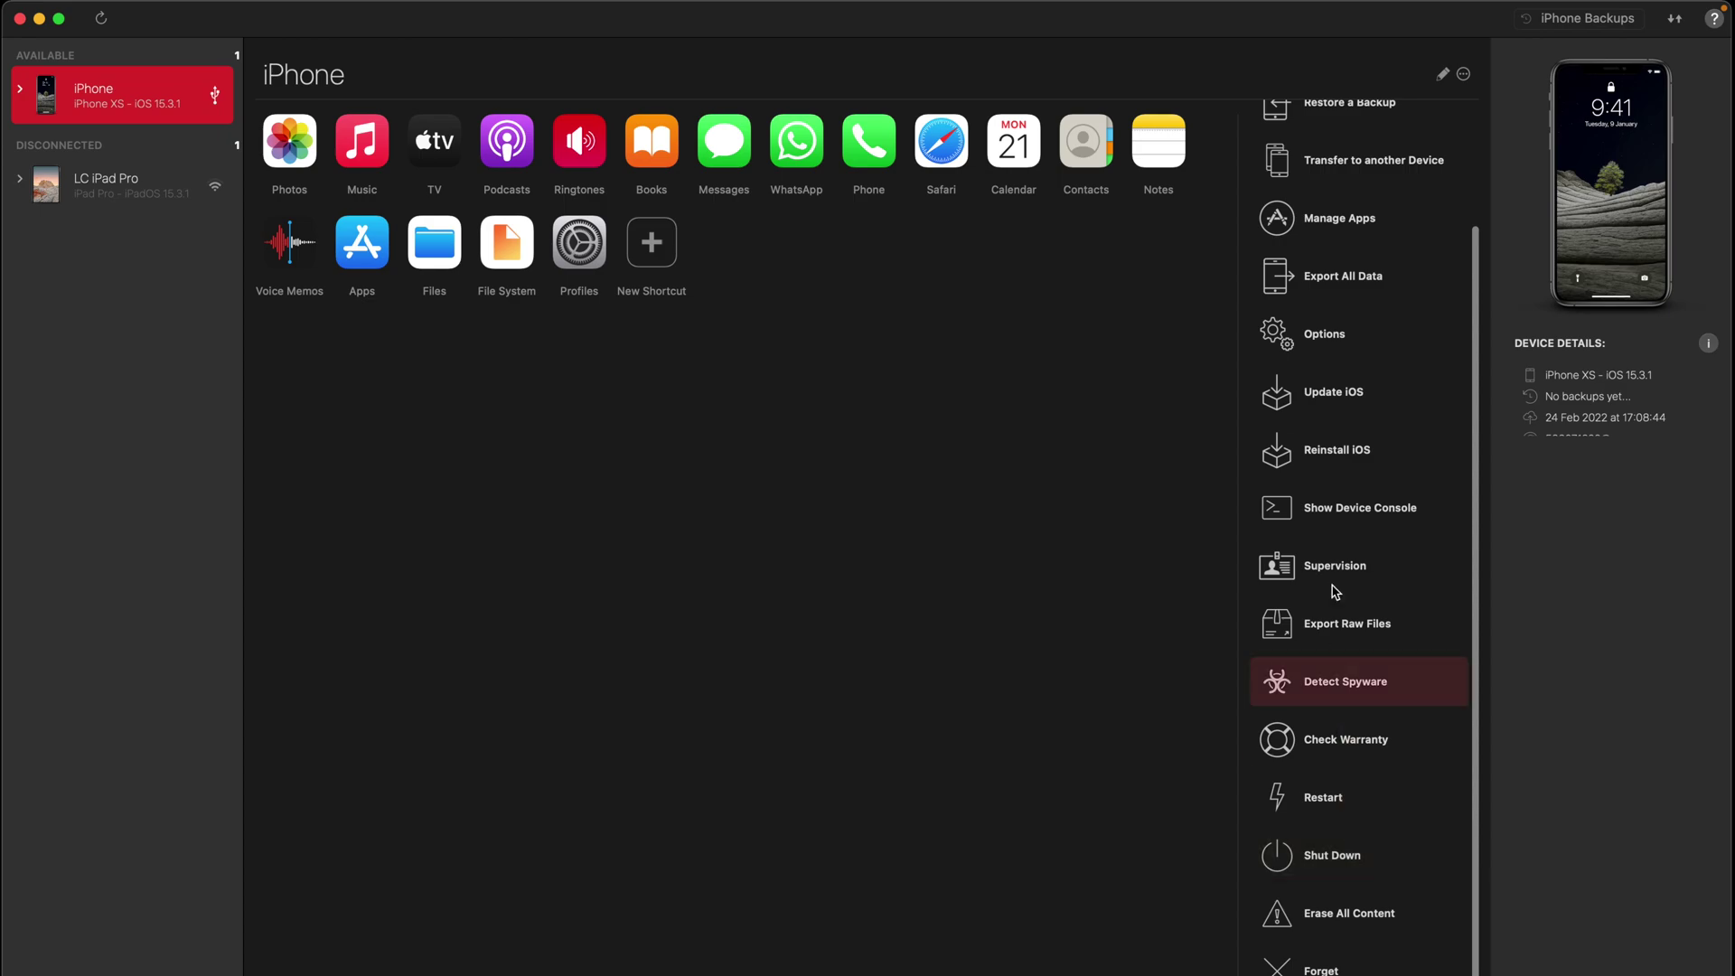
{"action": "scroll", "coordinate": [1355, 542], "scroll_direction": "up", "scroll_amount": 3}
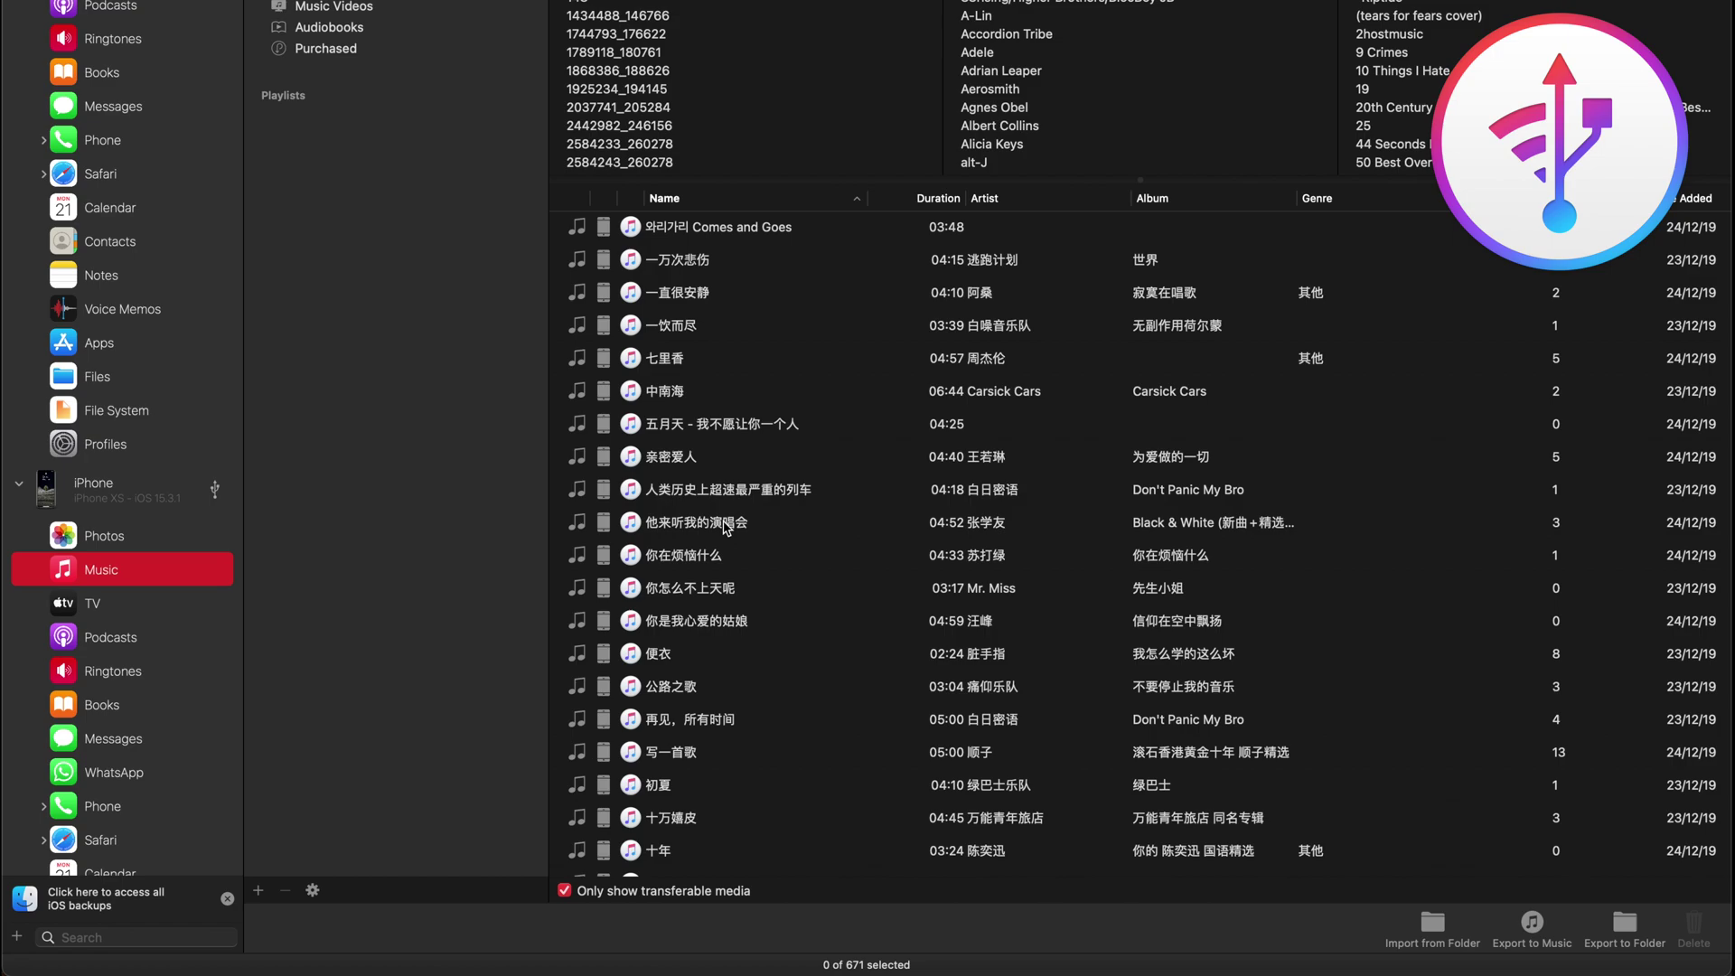
- Select 他来听我的演唱会 and 写一首歌 in the iPhone's Music and choose Export to Folder
{"action": "left_click", "coordinate": [725, 526]}
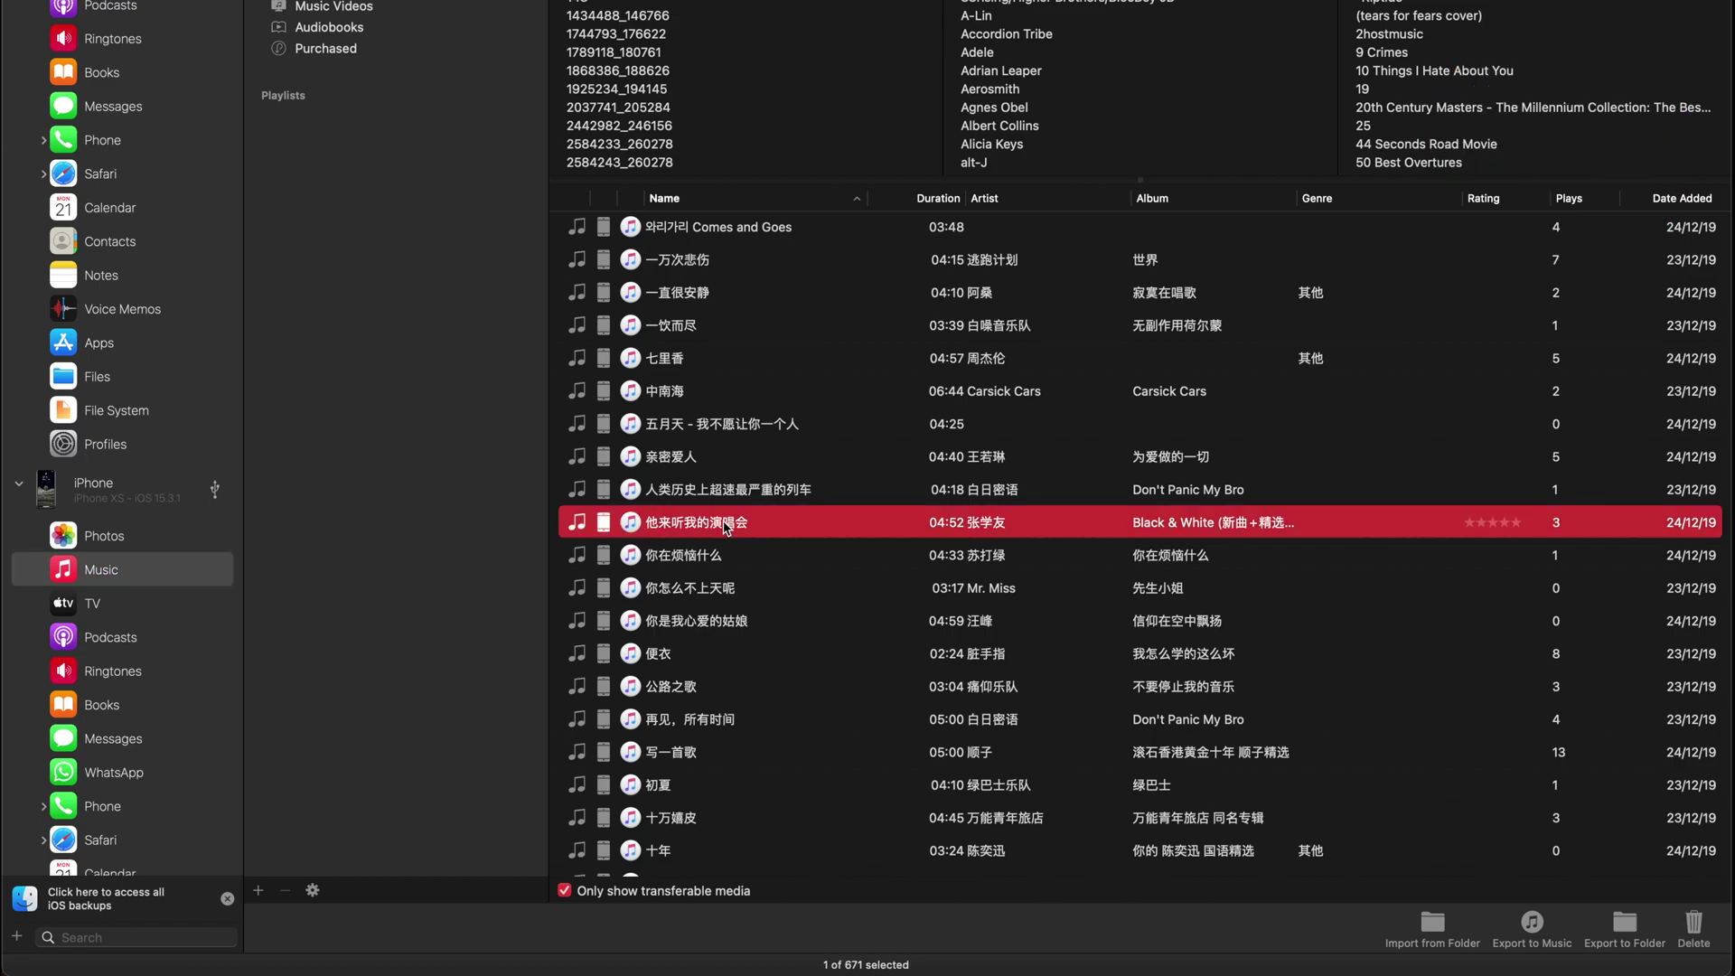
{"action": "left_click", "coordinate": [713, 756], "text": "super"}
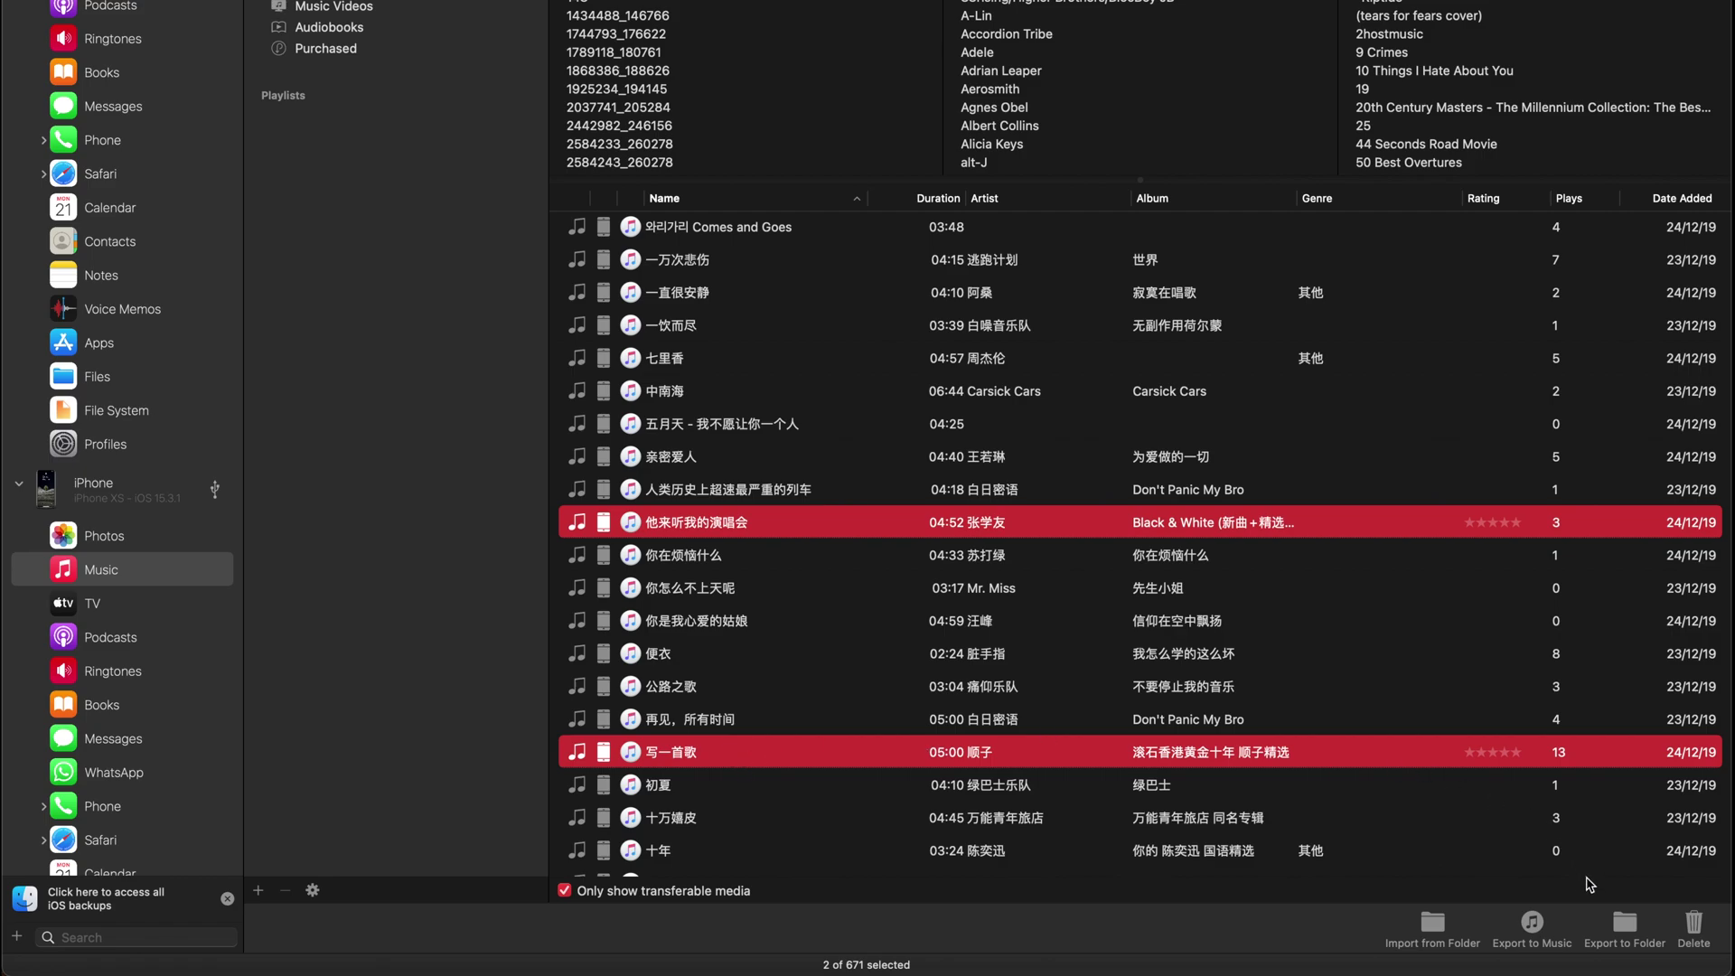
{"action": "left_click", "coordinate": [1622, 926]}
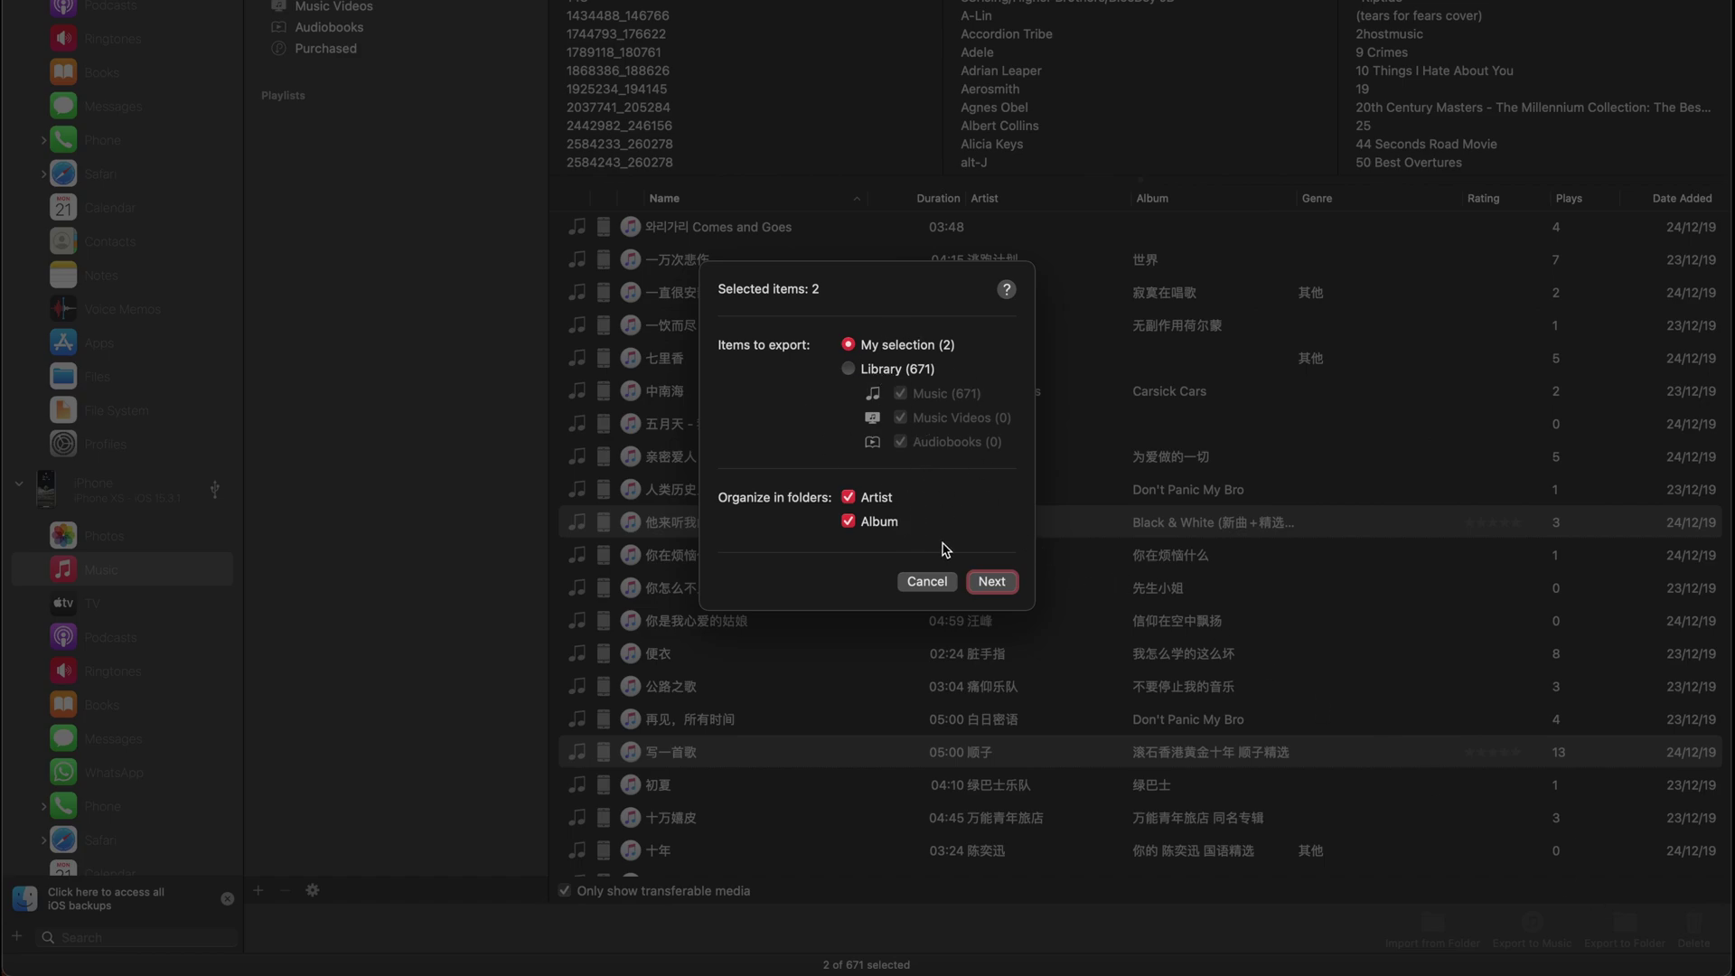
- Export 'My selection (2)' with Artist and Album folders into the Mac's Music folder
{"action": "left_click", "coordinate": [993, 587]}
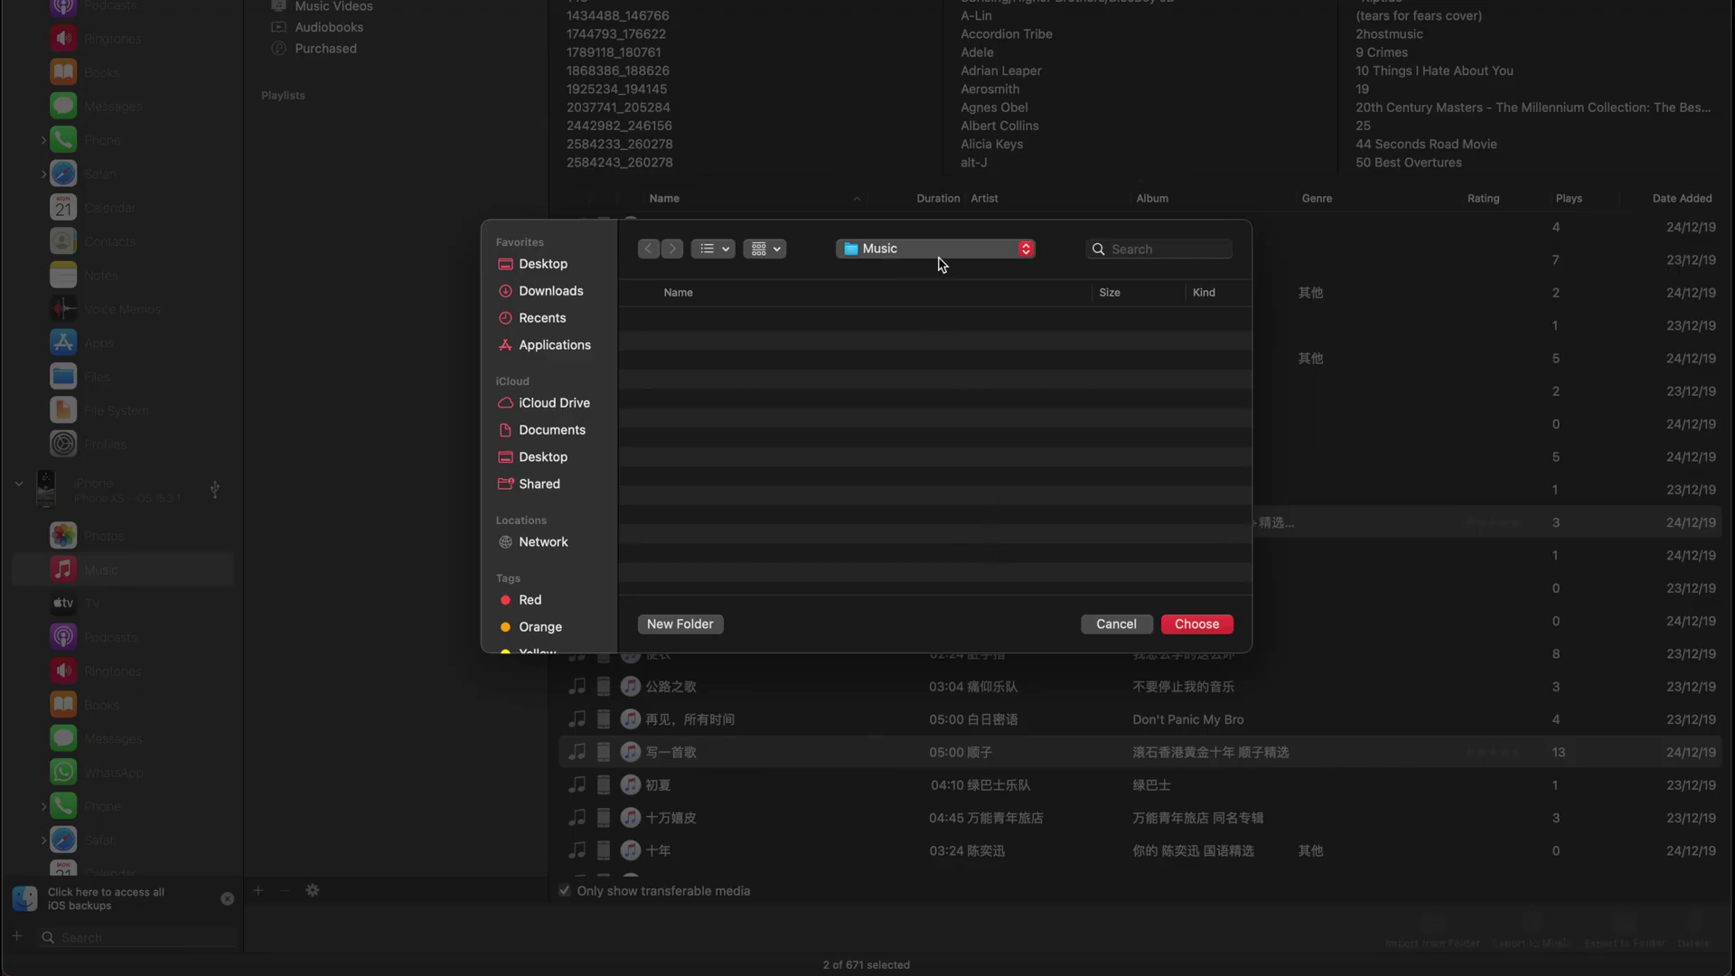
{"action": "left_click", "coordinate": [1191, 622]}
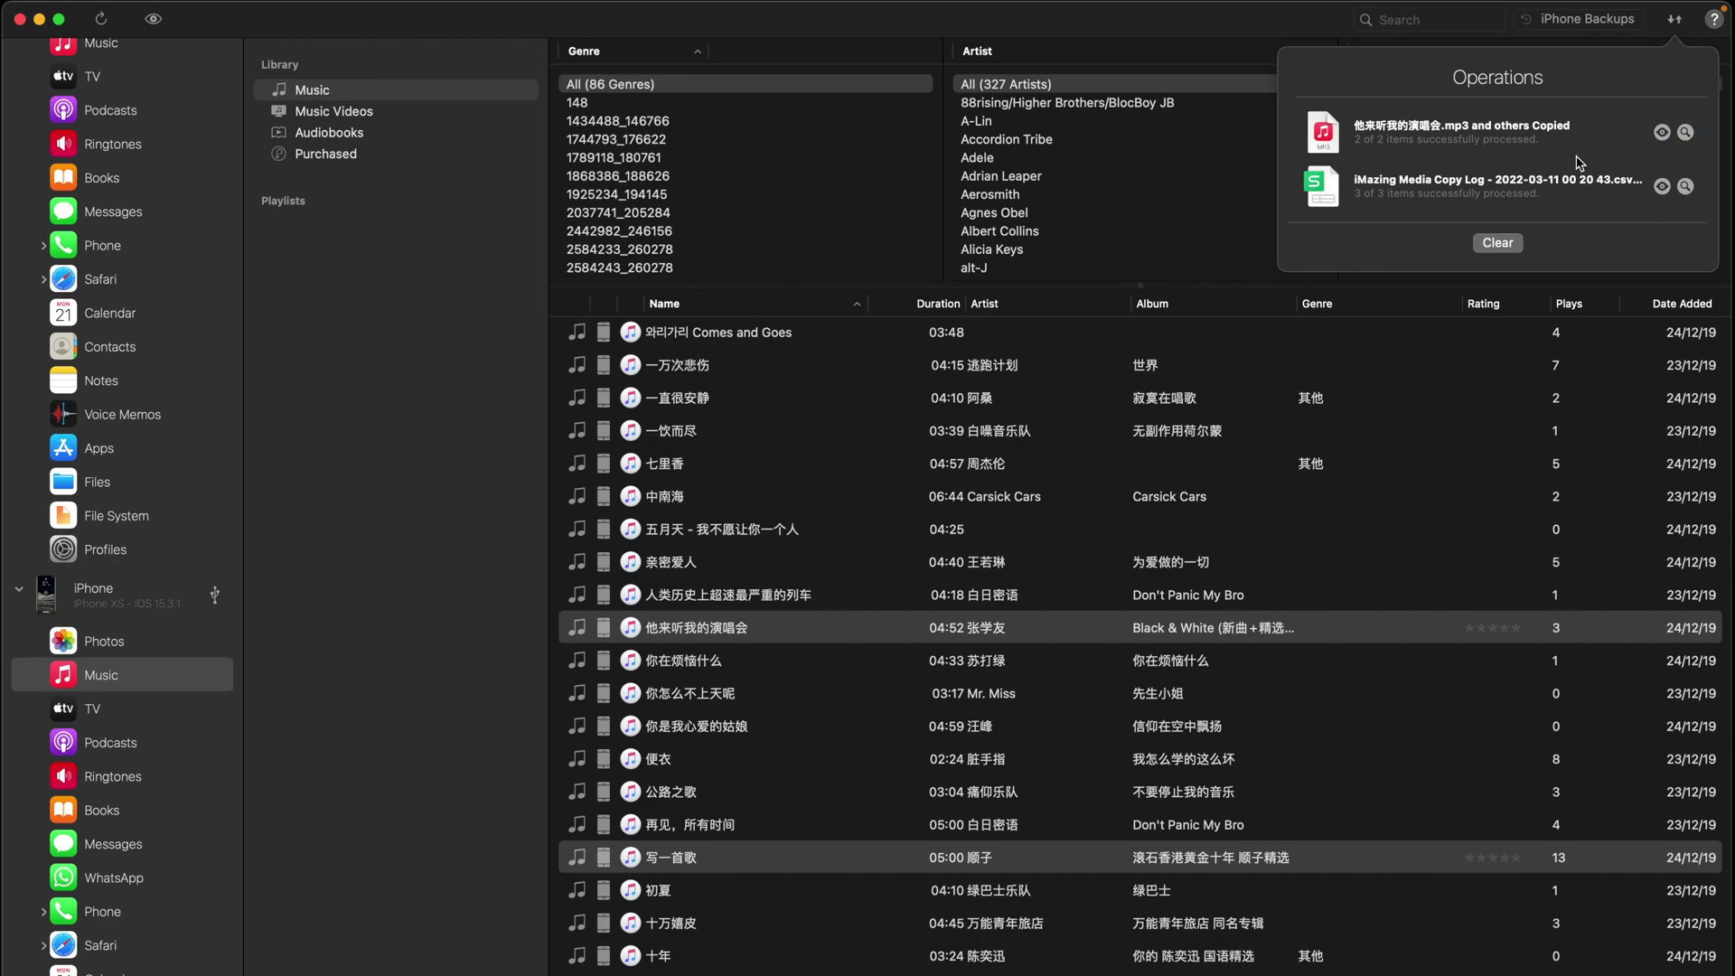
- Check the exported artist folders in Finder, then open LC iPad Pro's Music library in iMazing
{"action": "double_click", "coordinate": [618, 95]}
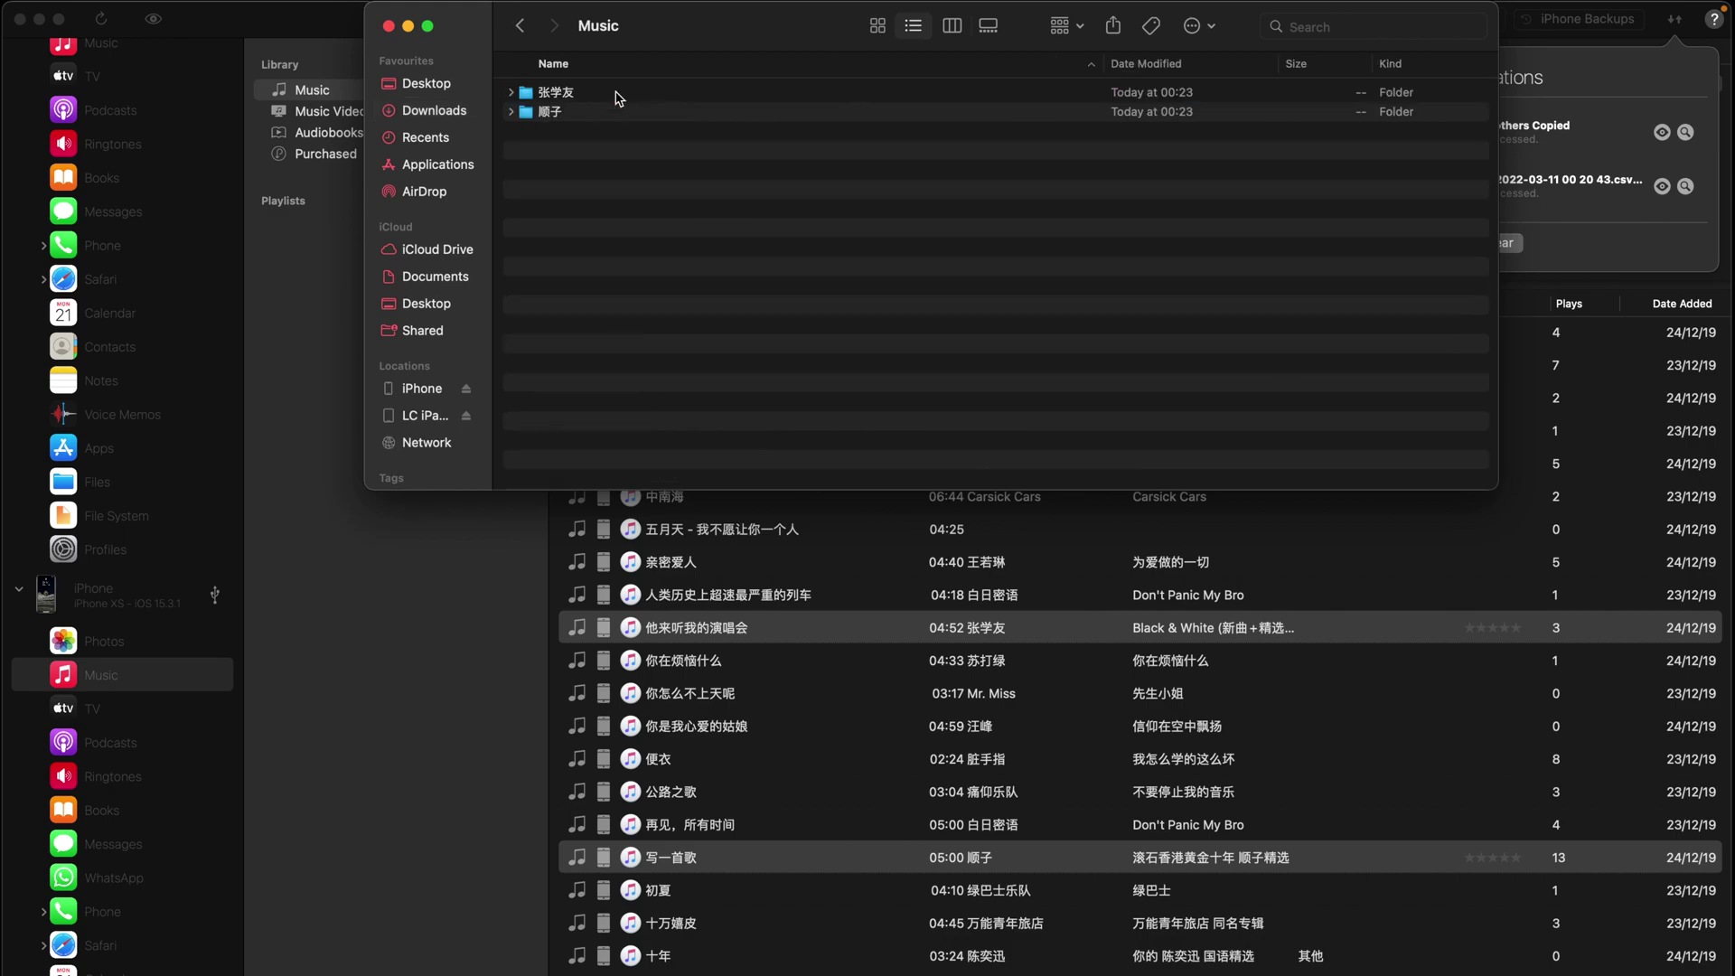
{"action": "left_click", "coordinate": [389, 26]}
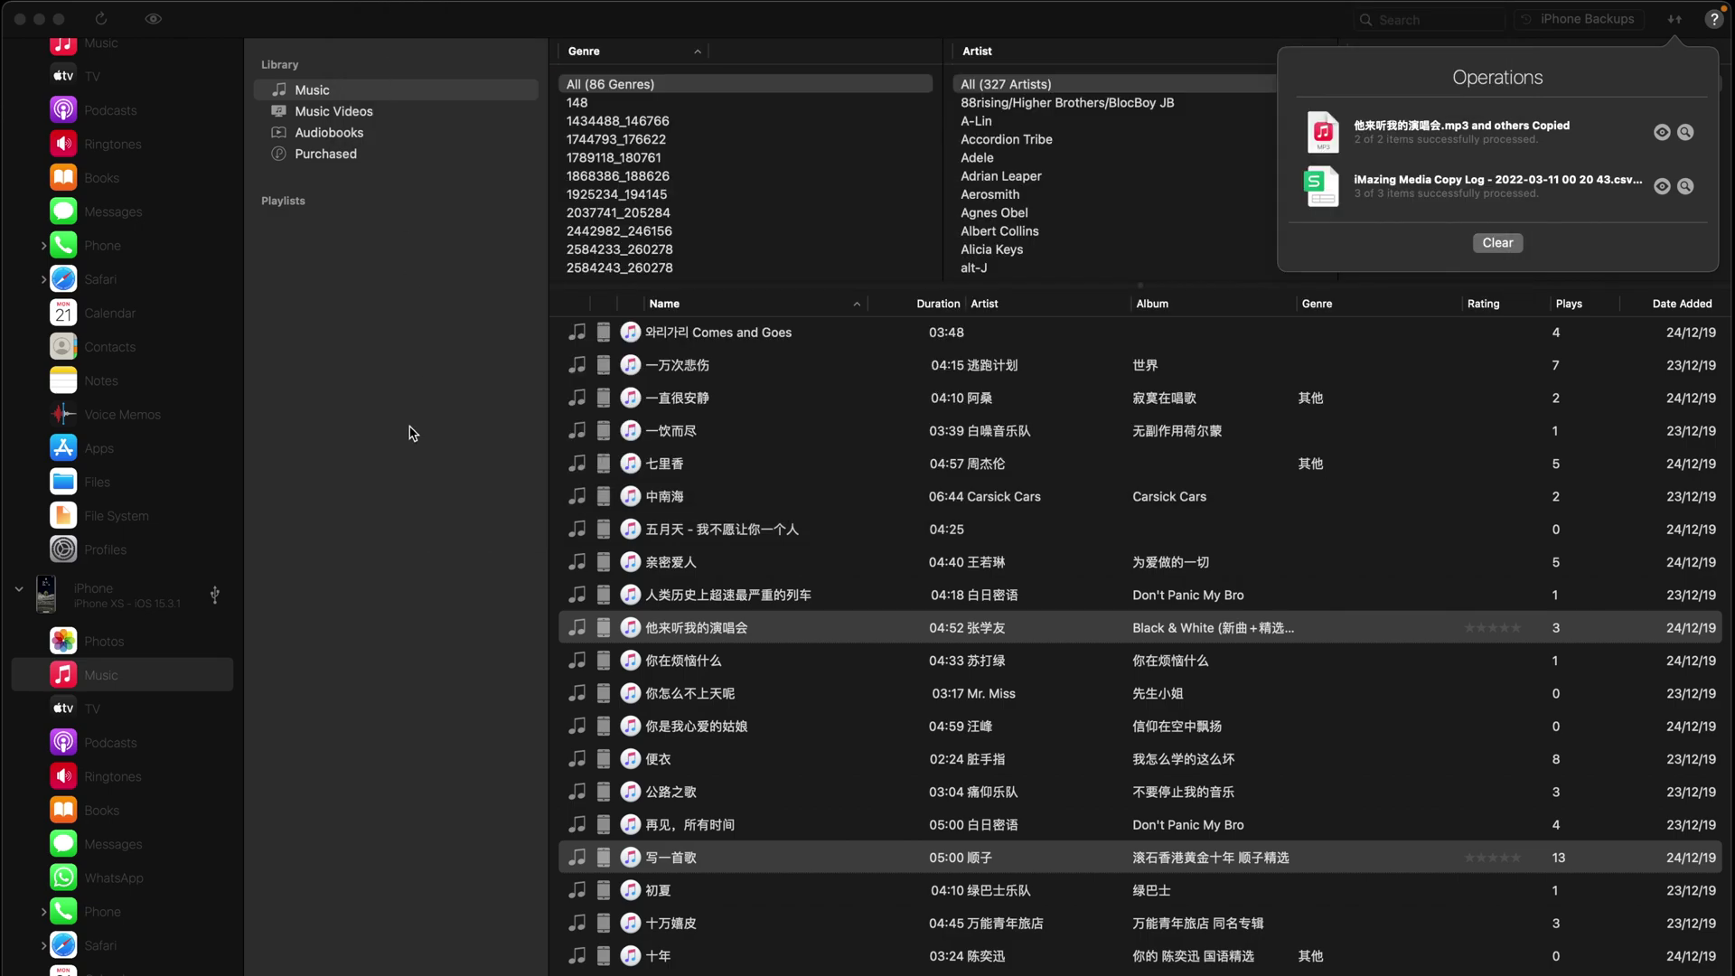
{"action": "left_click", "coordinate": [271, 310]}
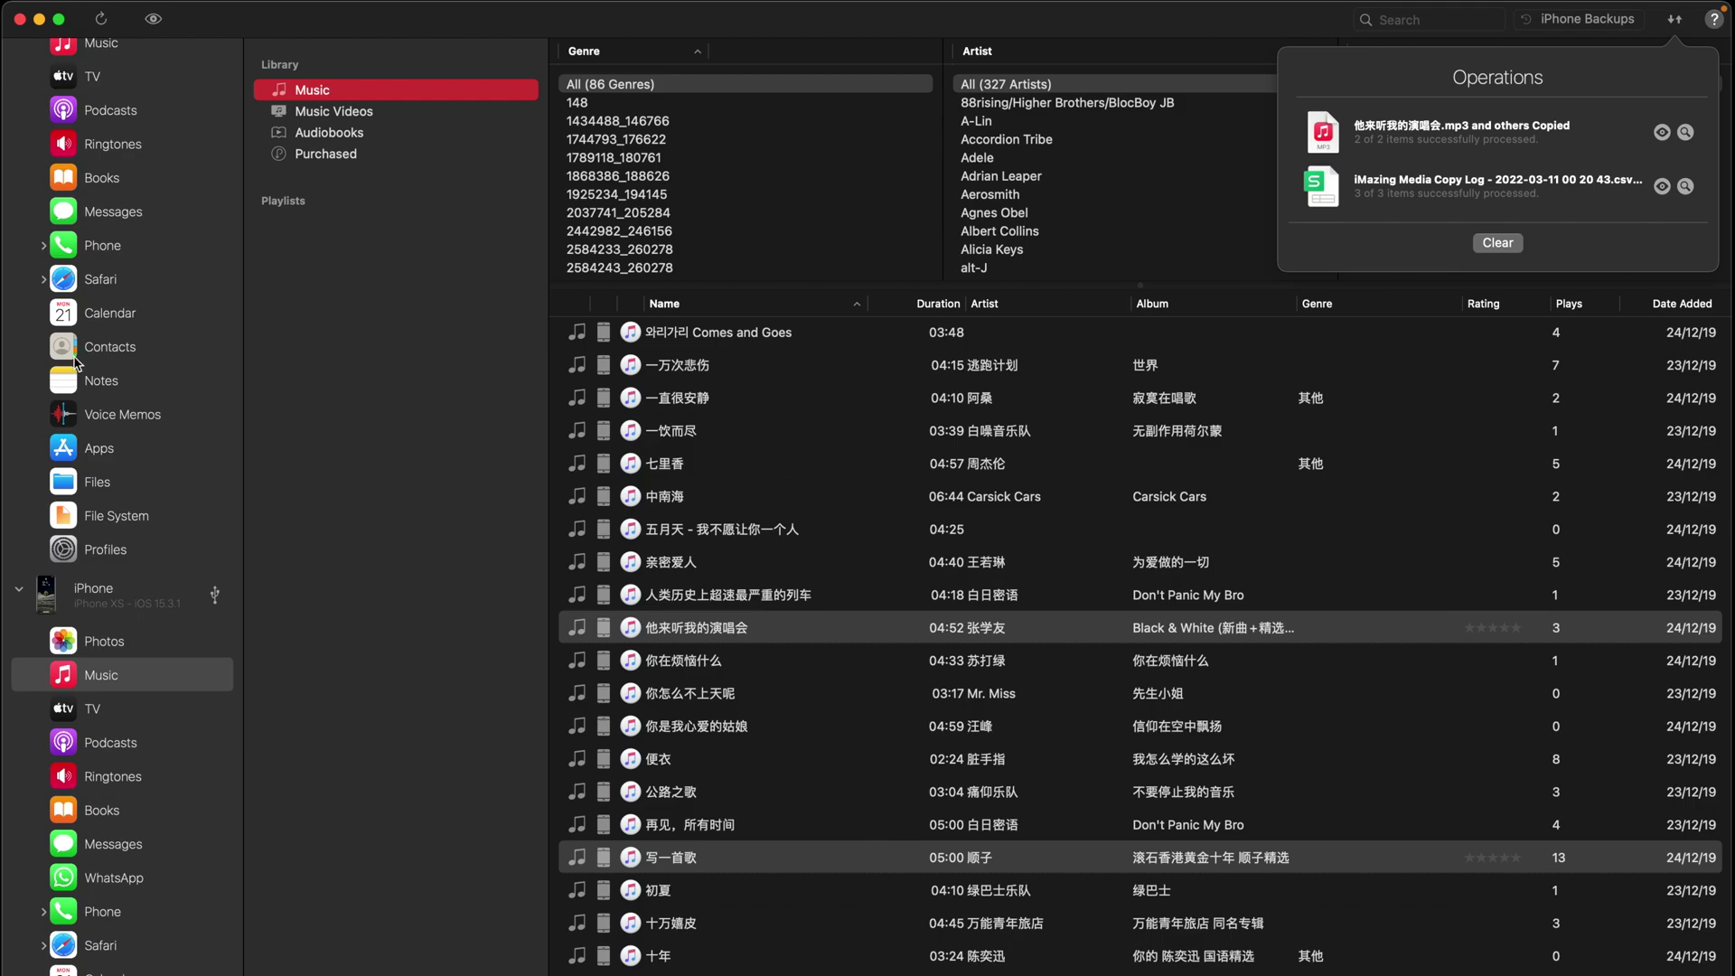
{"action": "scroll", "coordinate": [77, 361], "scroll_direction": "up", "scroll_amount": 5}
{"action": "left_click", "coordinate": [99, 178]}
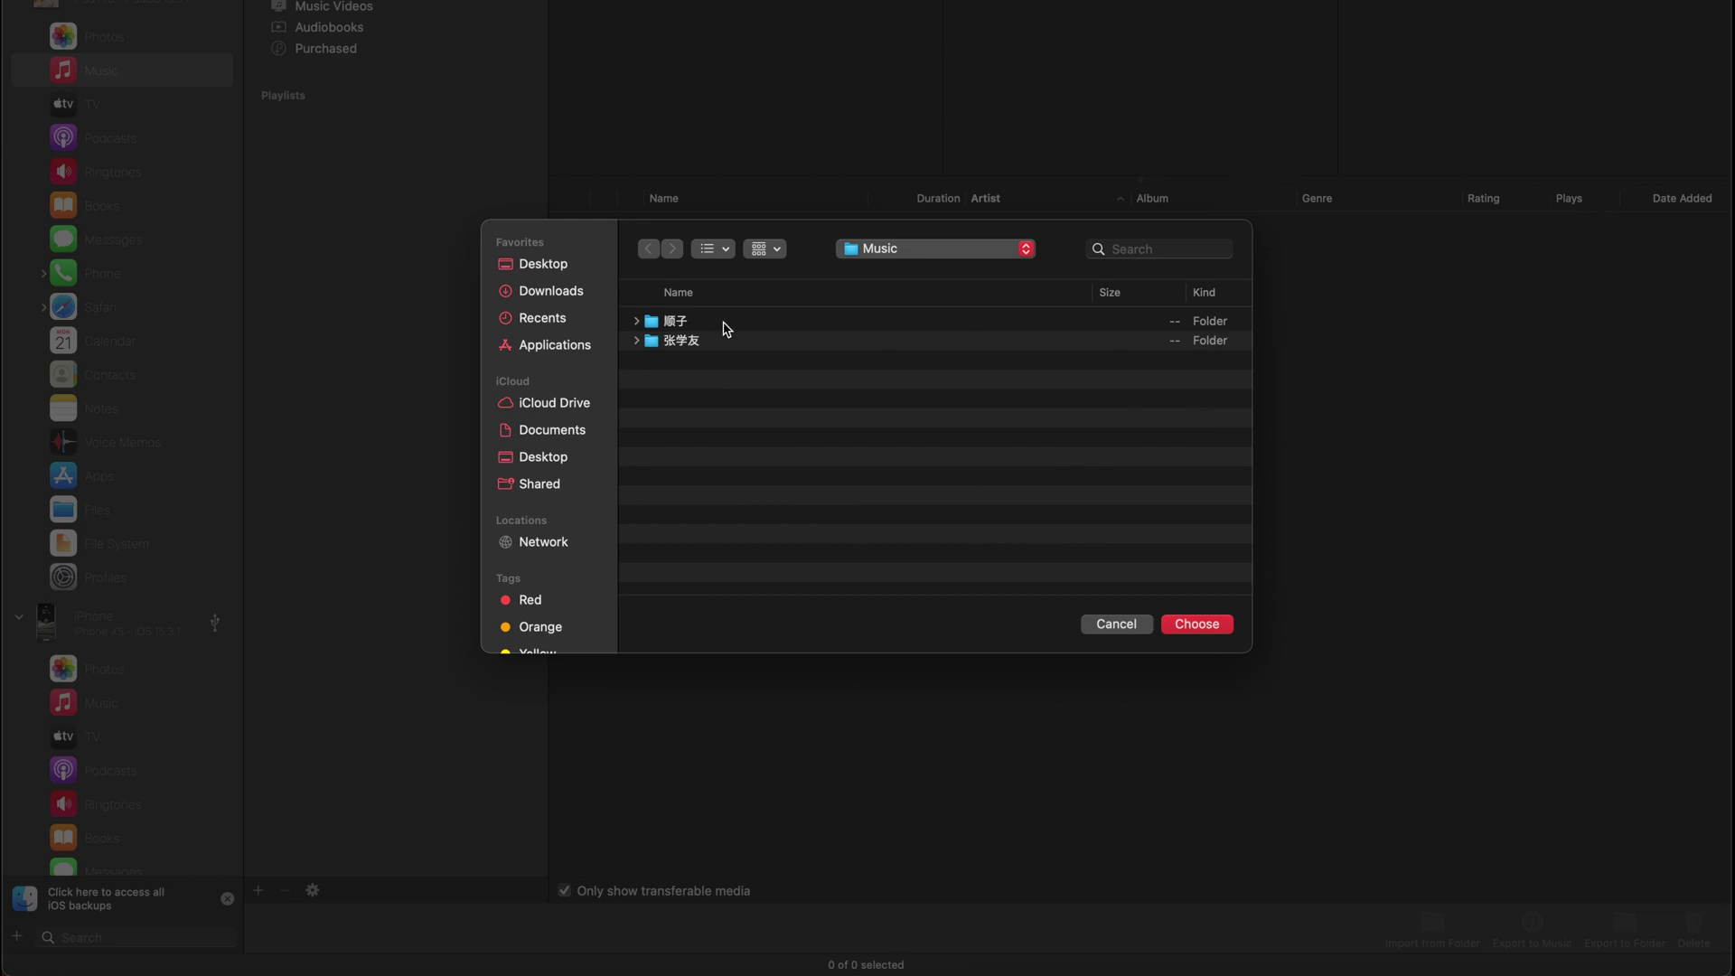
- Import from the Music folder, choosing Link & Continue to link the iPad Pro to the licence
{"action": "left_click", "coordinate": [1168, 625]}
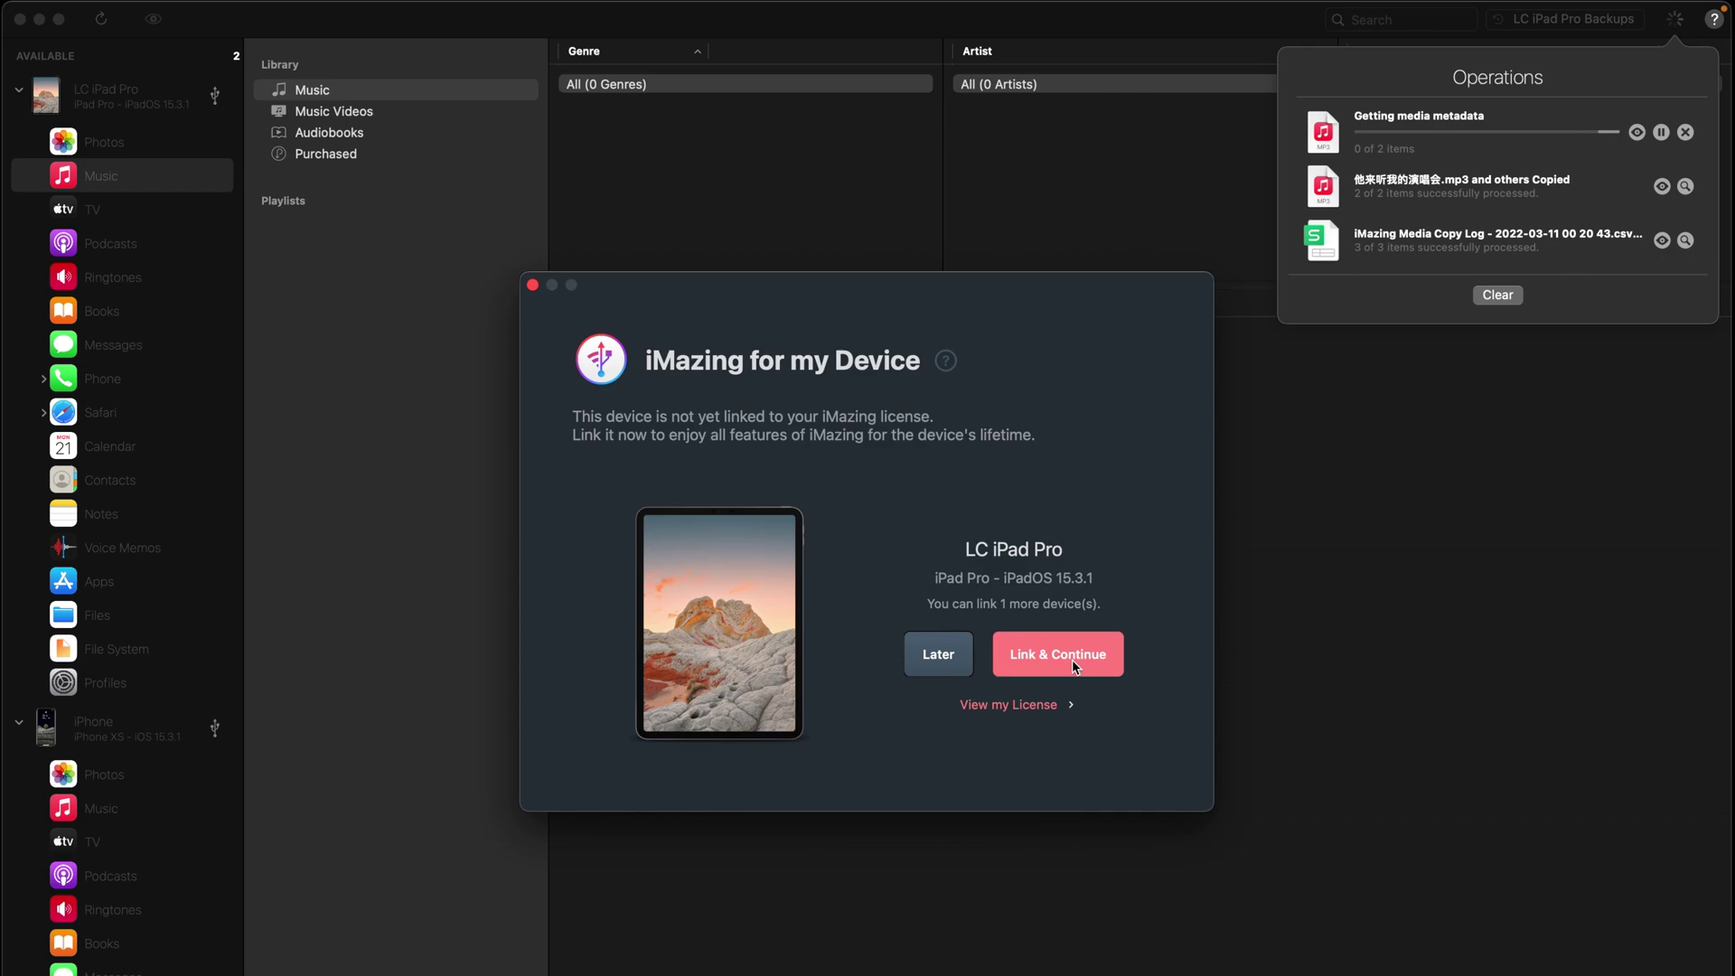
{"action": "left_click", "coordinate": [1075, 667]}
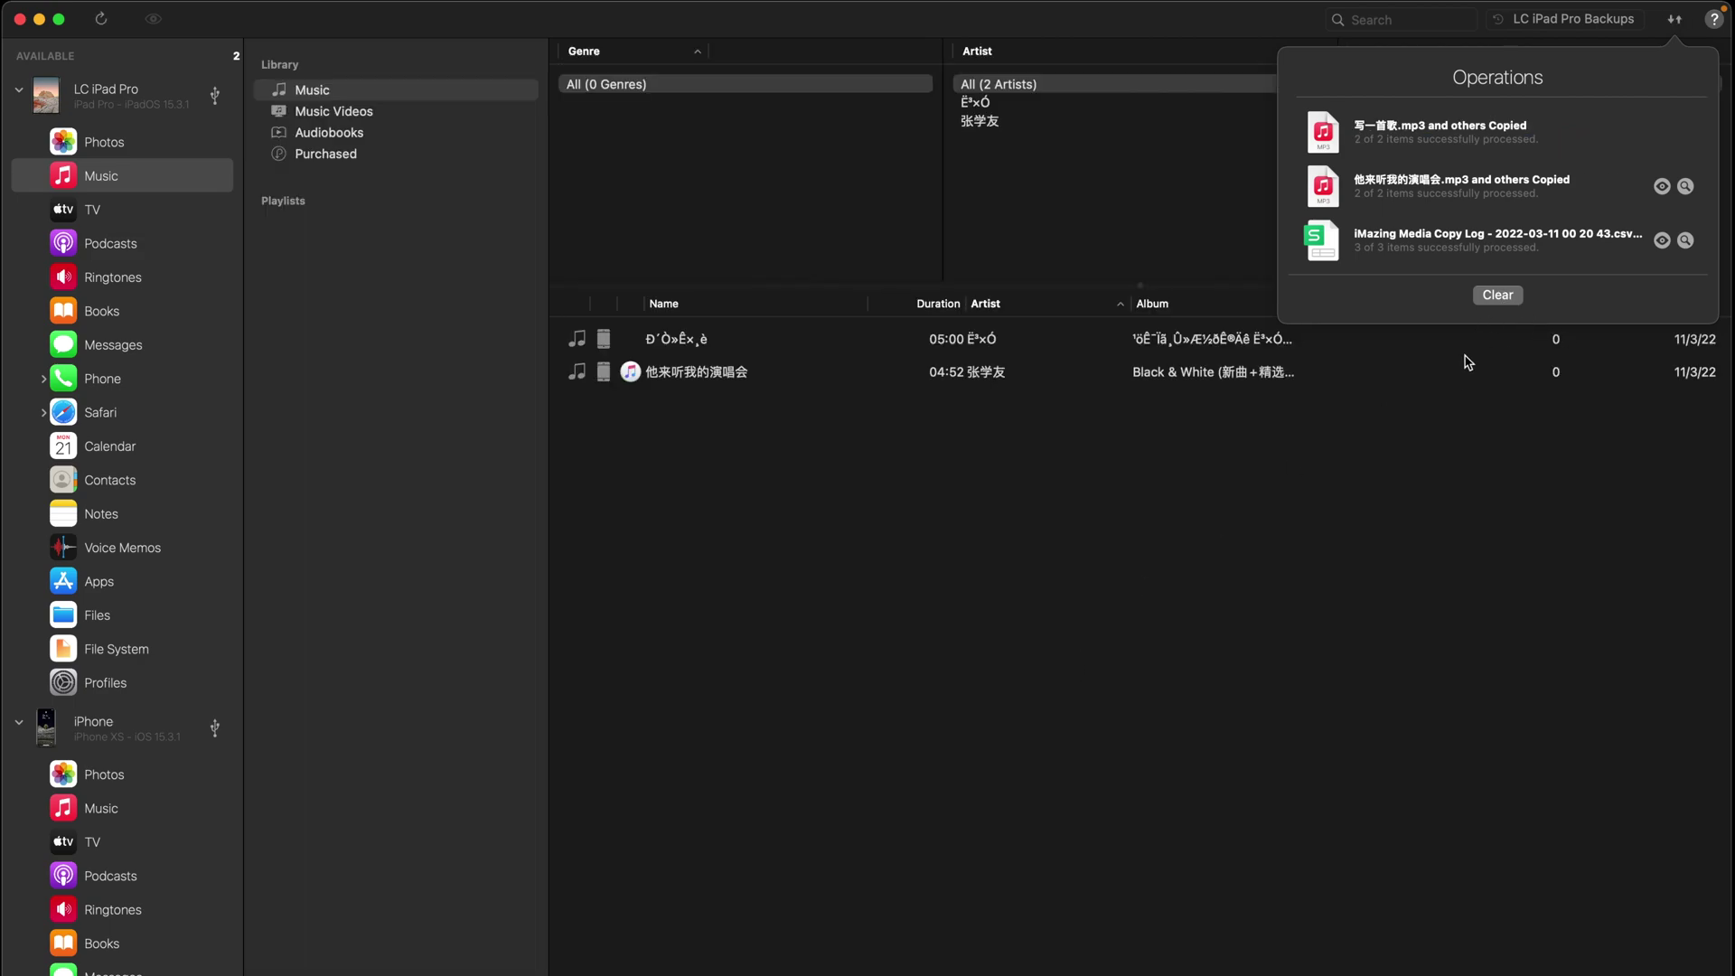
- Clear Operations, select alt-J's Taro on the iPhone, and export just that selection to a folder
{"action": "left_click", "coordinate": [1497, 295]}
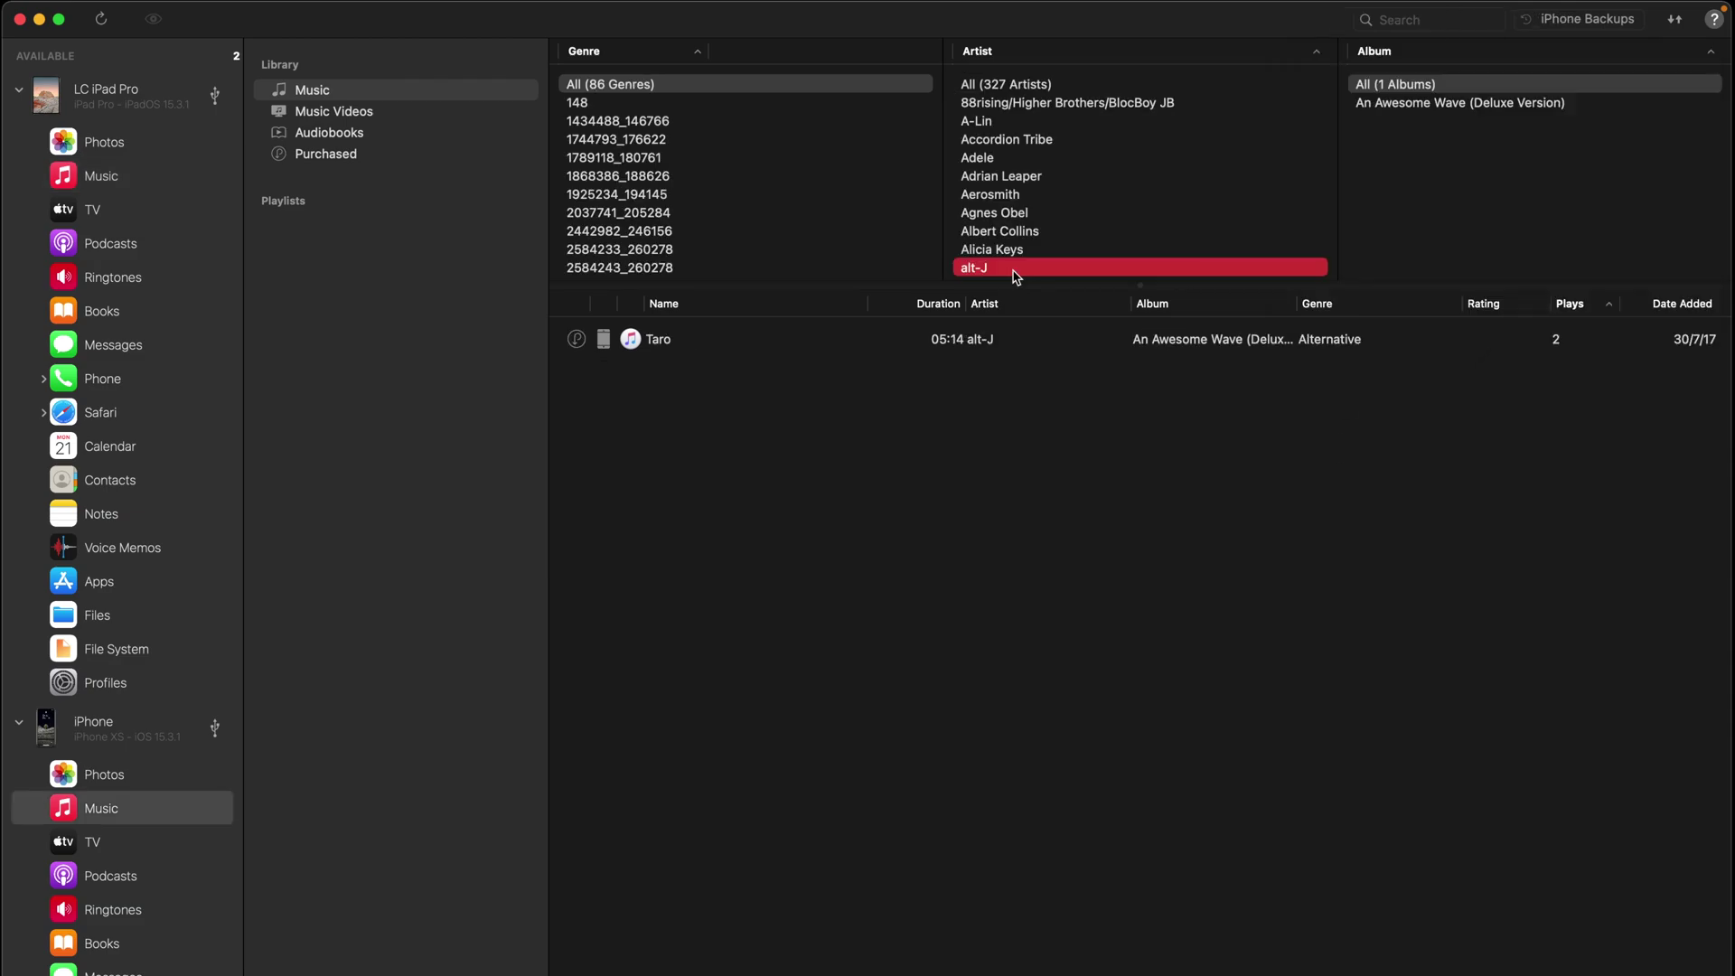
{"action": "left_click", "coordinate": [818, 346]}
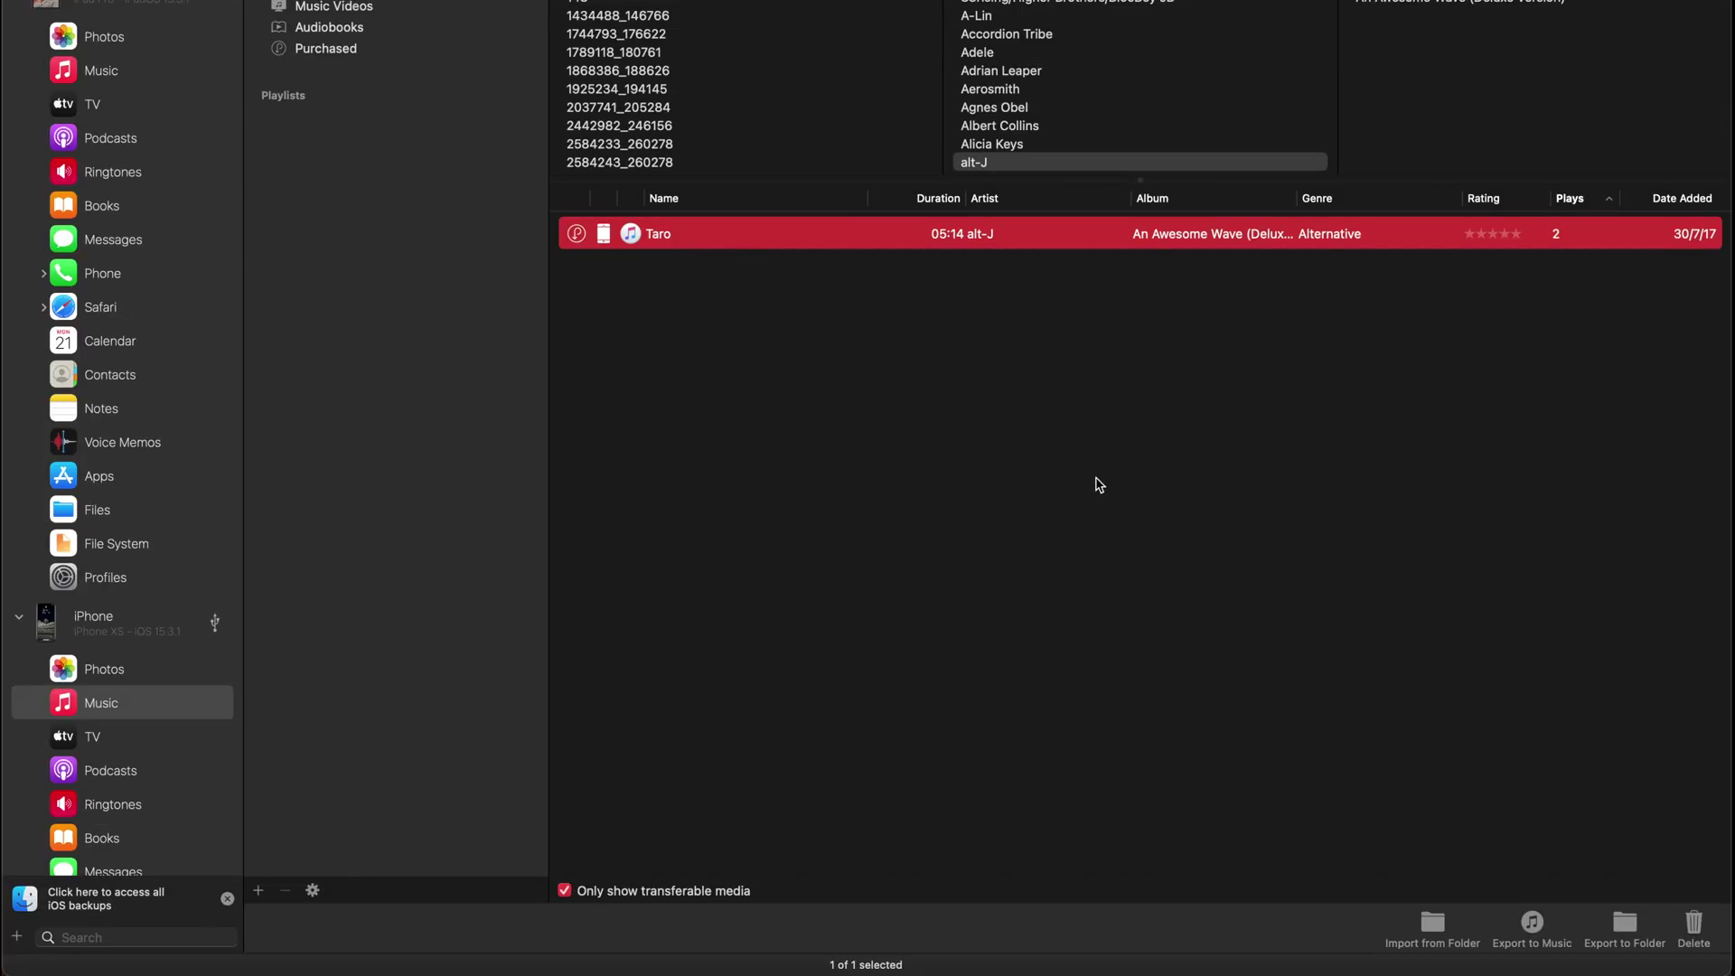
{"action": "left_click", "coordinate": [1624, 923]}
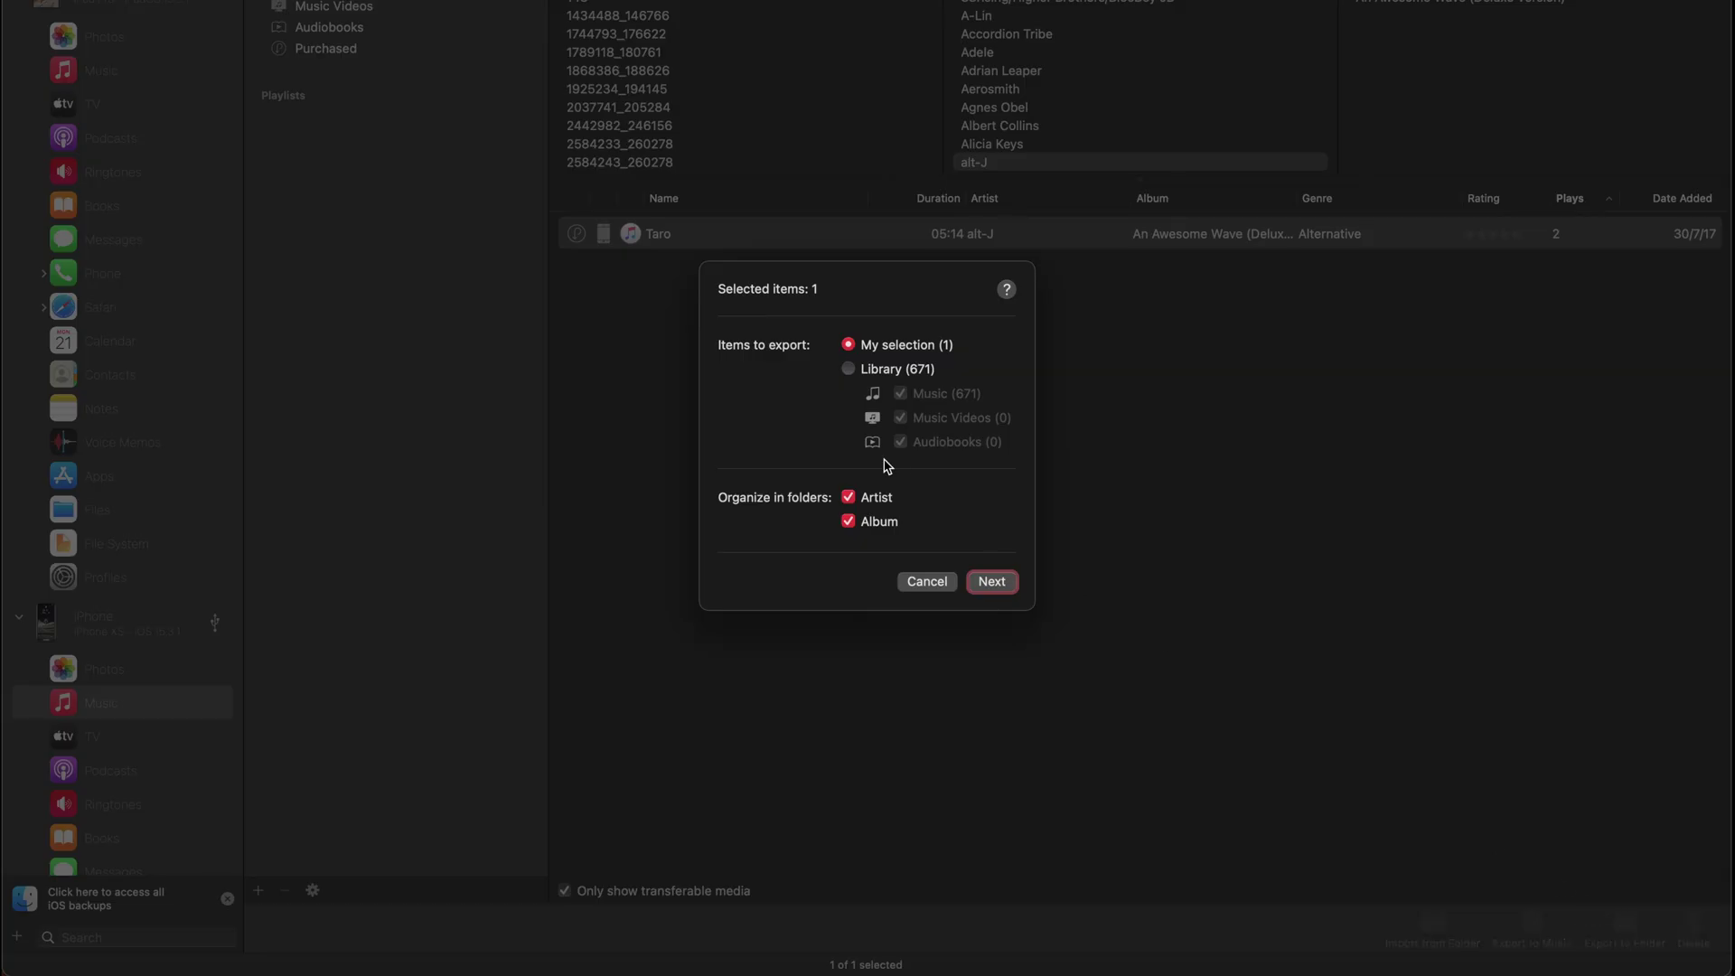
{"action": "left_click", "coordinate": [982, 578]}
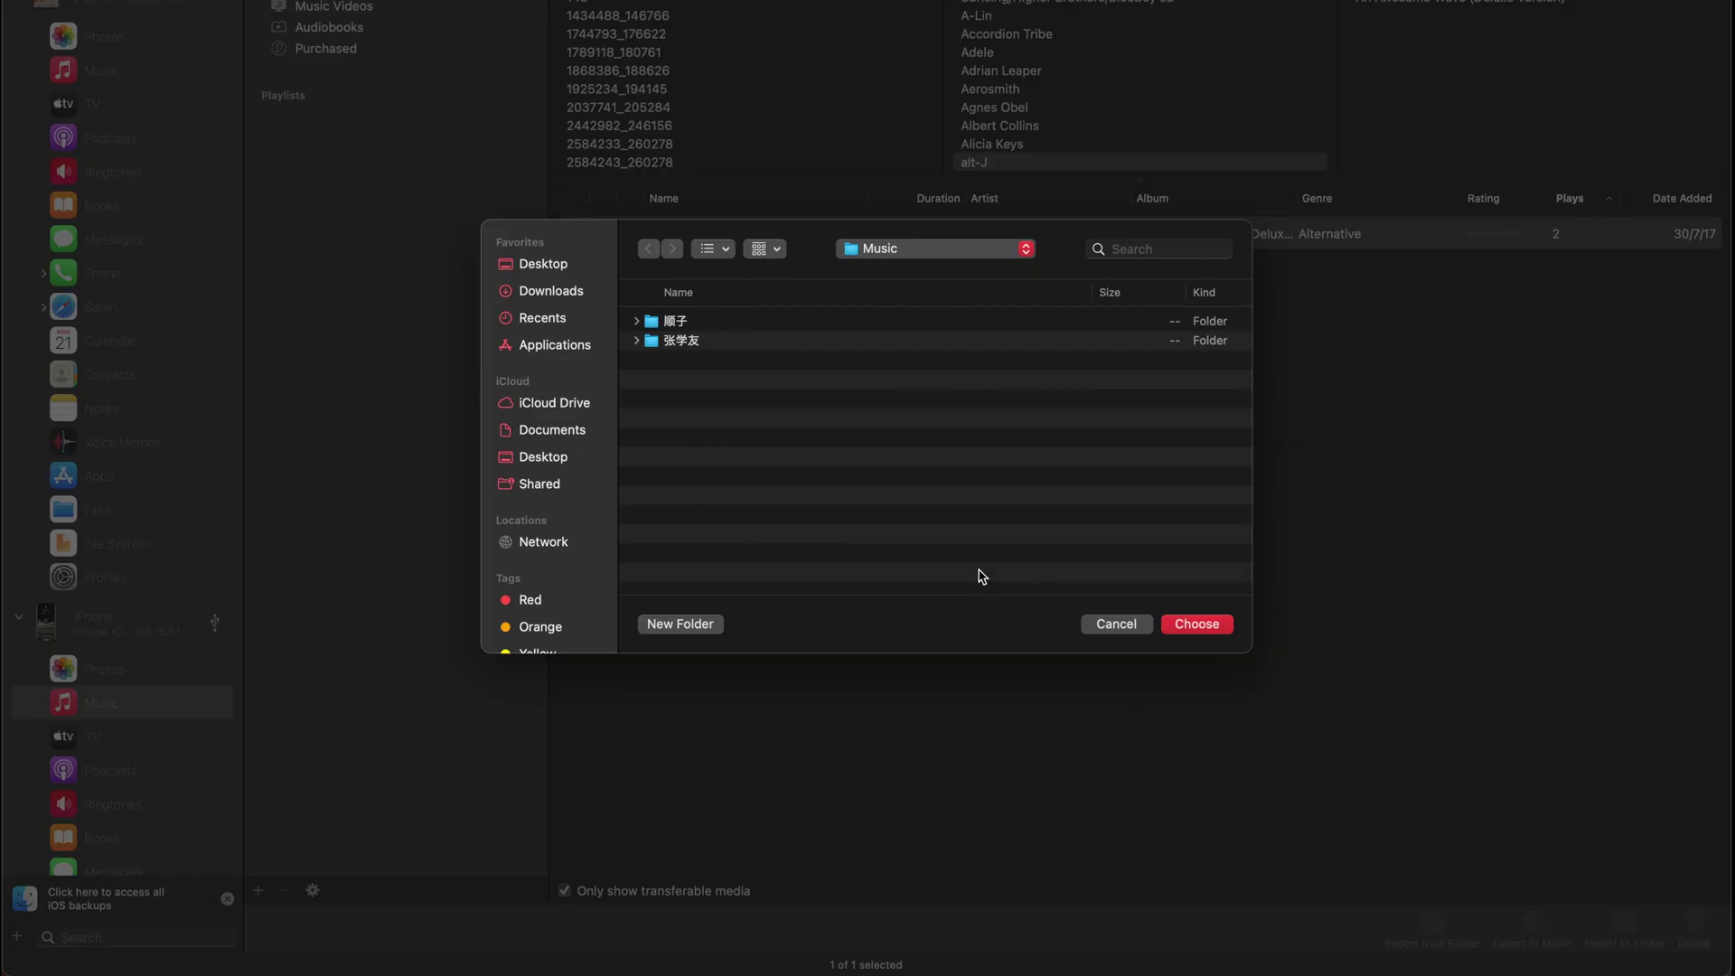
- Save Taro to the Music folder and drag the alt-J folder into the iPad's music, keeping both duplicates
{"action": "left_click", "coordinate": [1182, 637]}
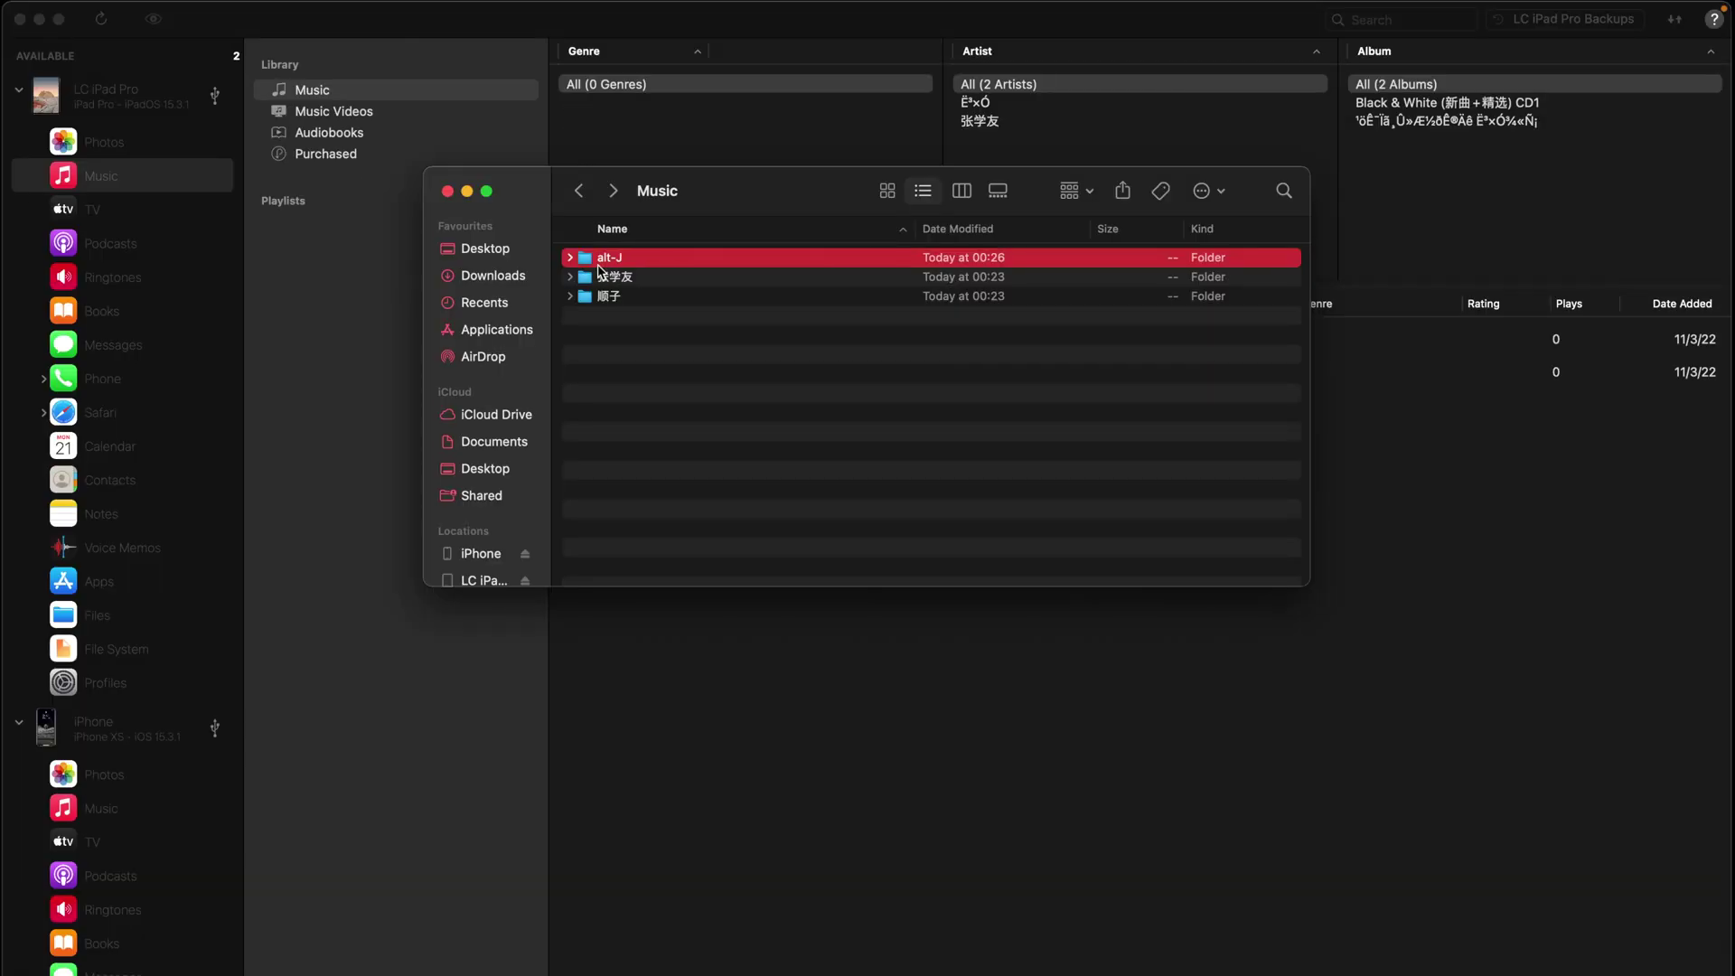
{"action": "left_click_drag", "start_coordinate": [595, 264], "coordinate": [978, 888]}
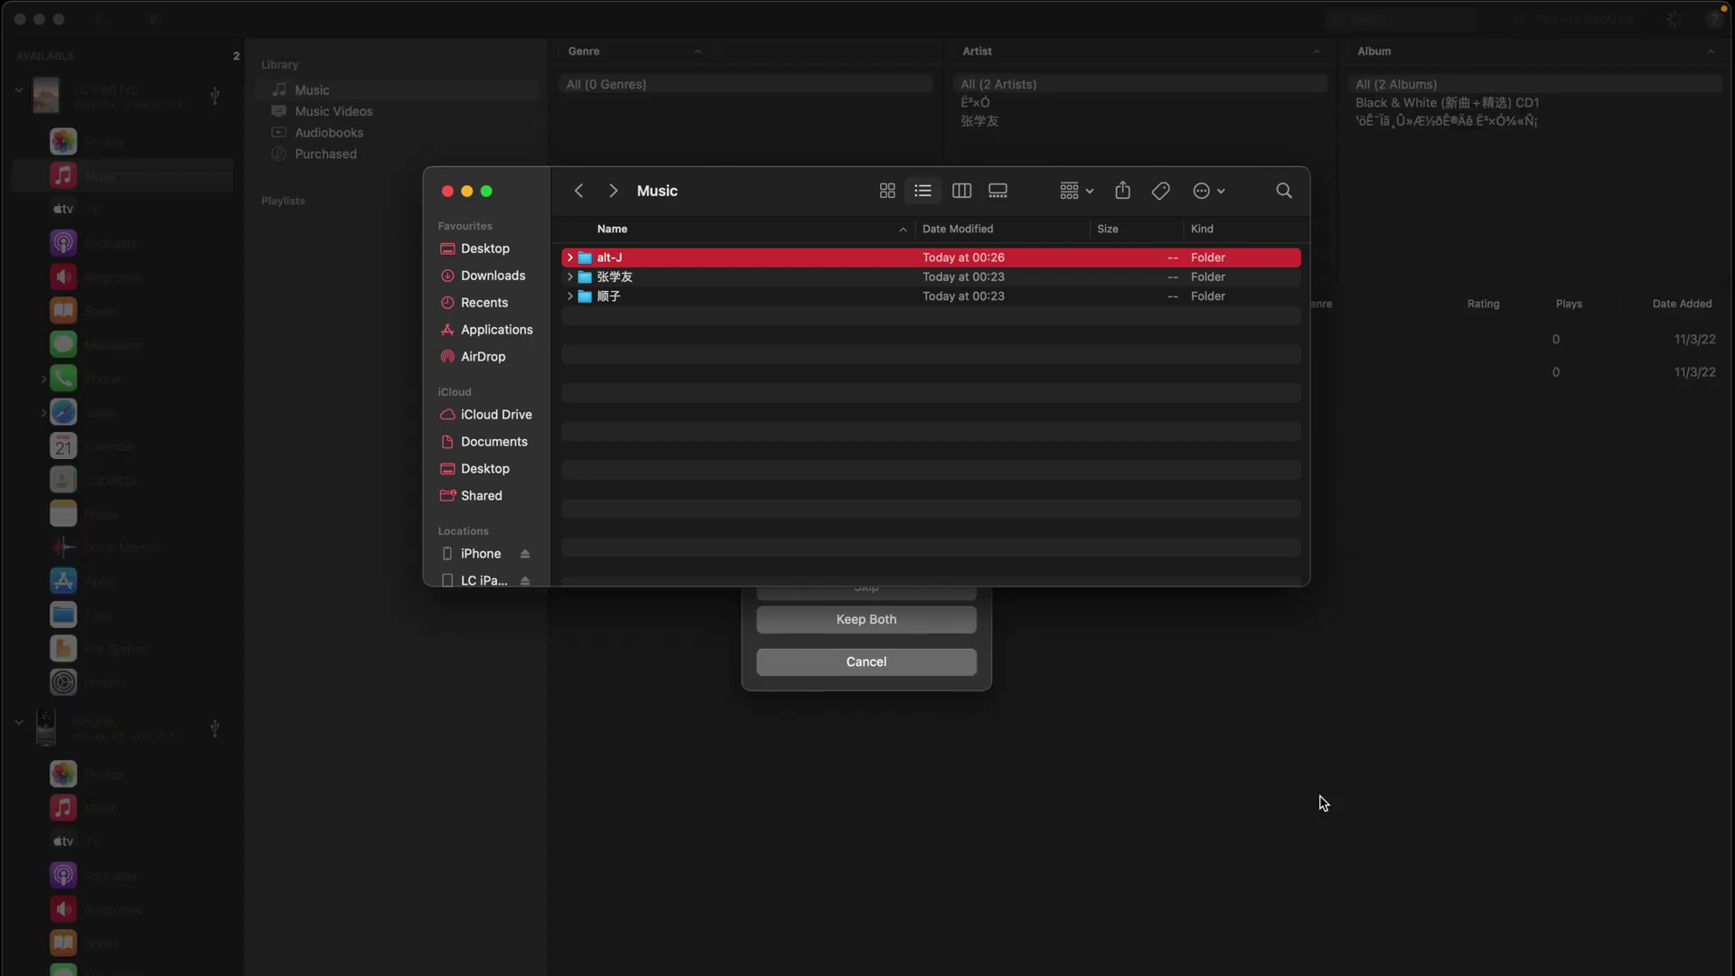
{"action": "left_click", "coordinate": [924, 622]}
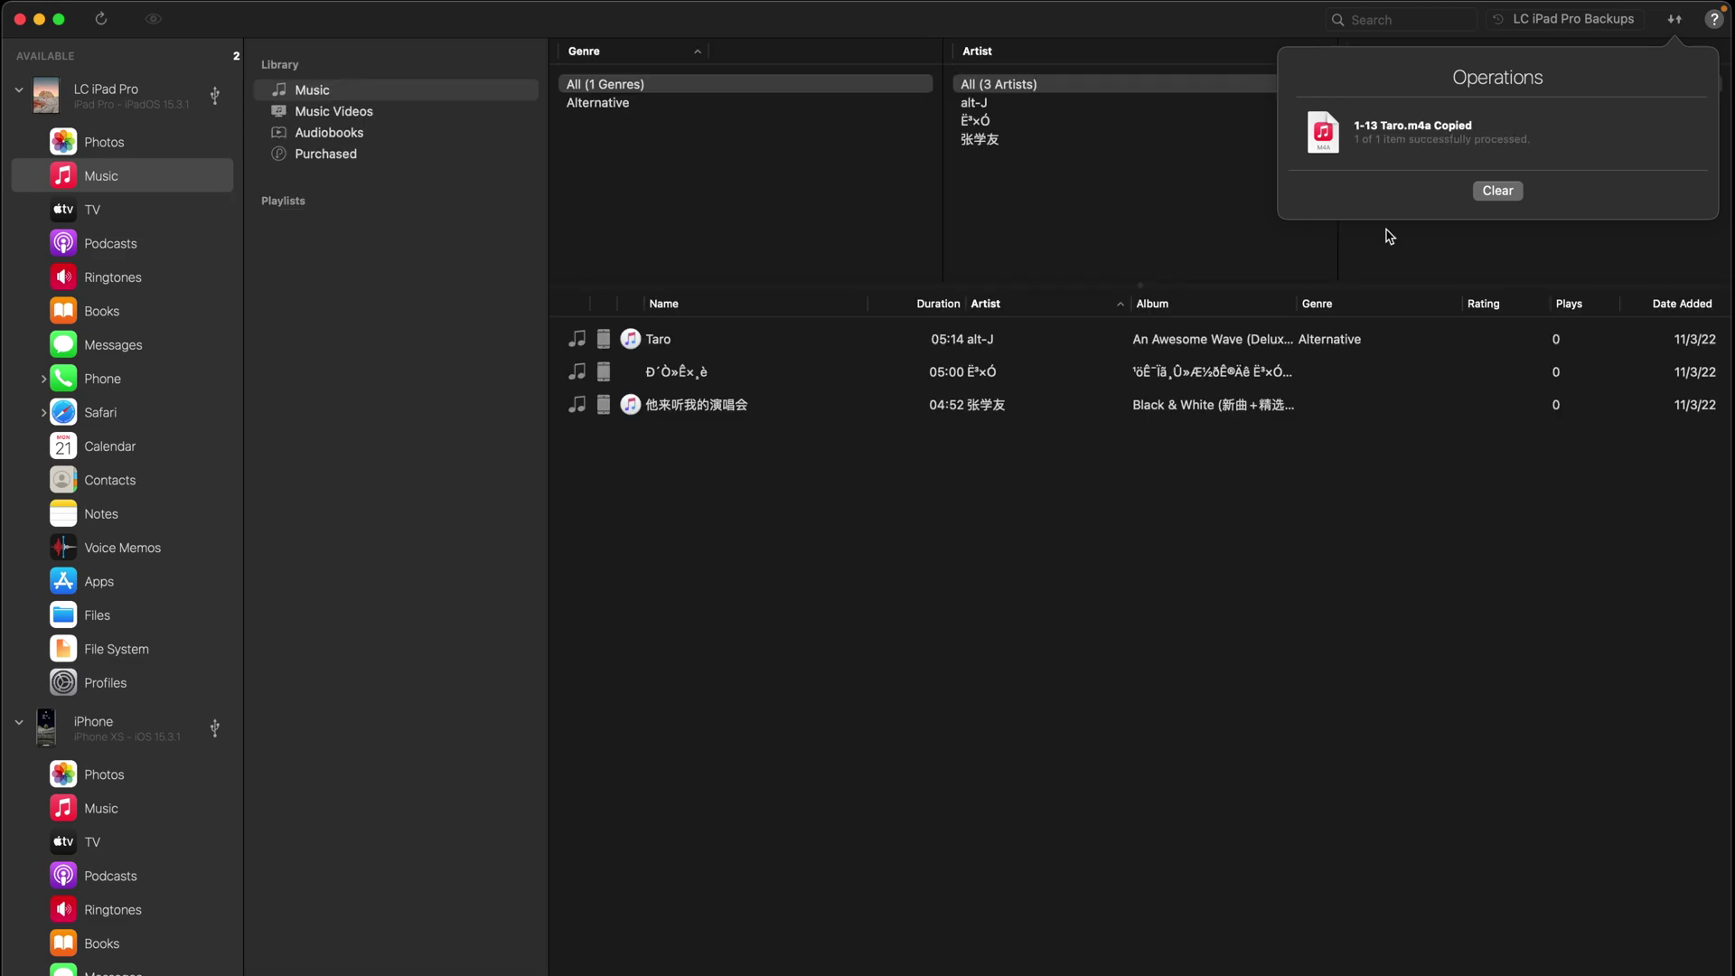
- Clear the completed operations list and check the newly added Taro track on the iPad
{"action": "left_click", "coordinate": [1478, 191]}
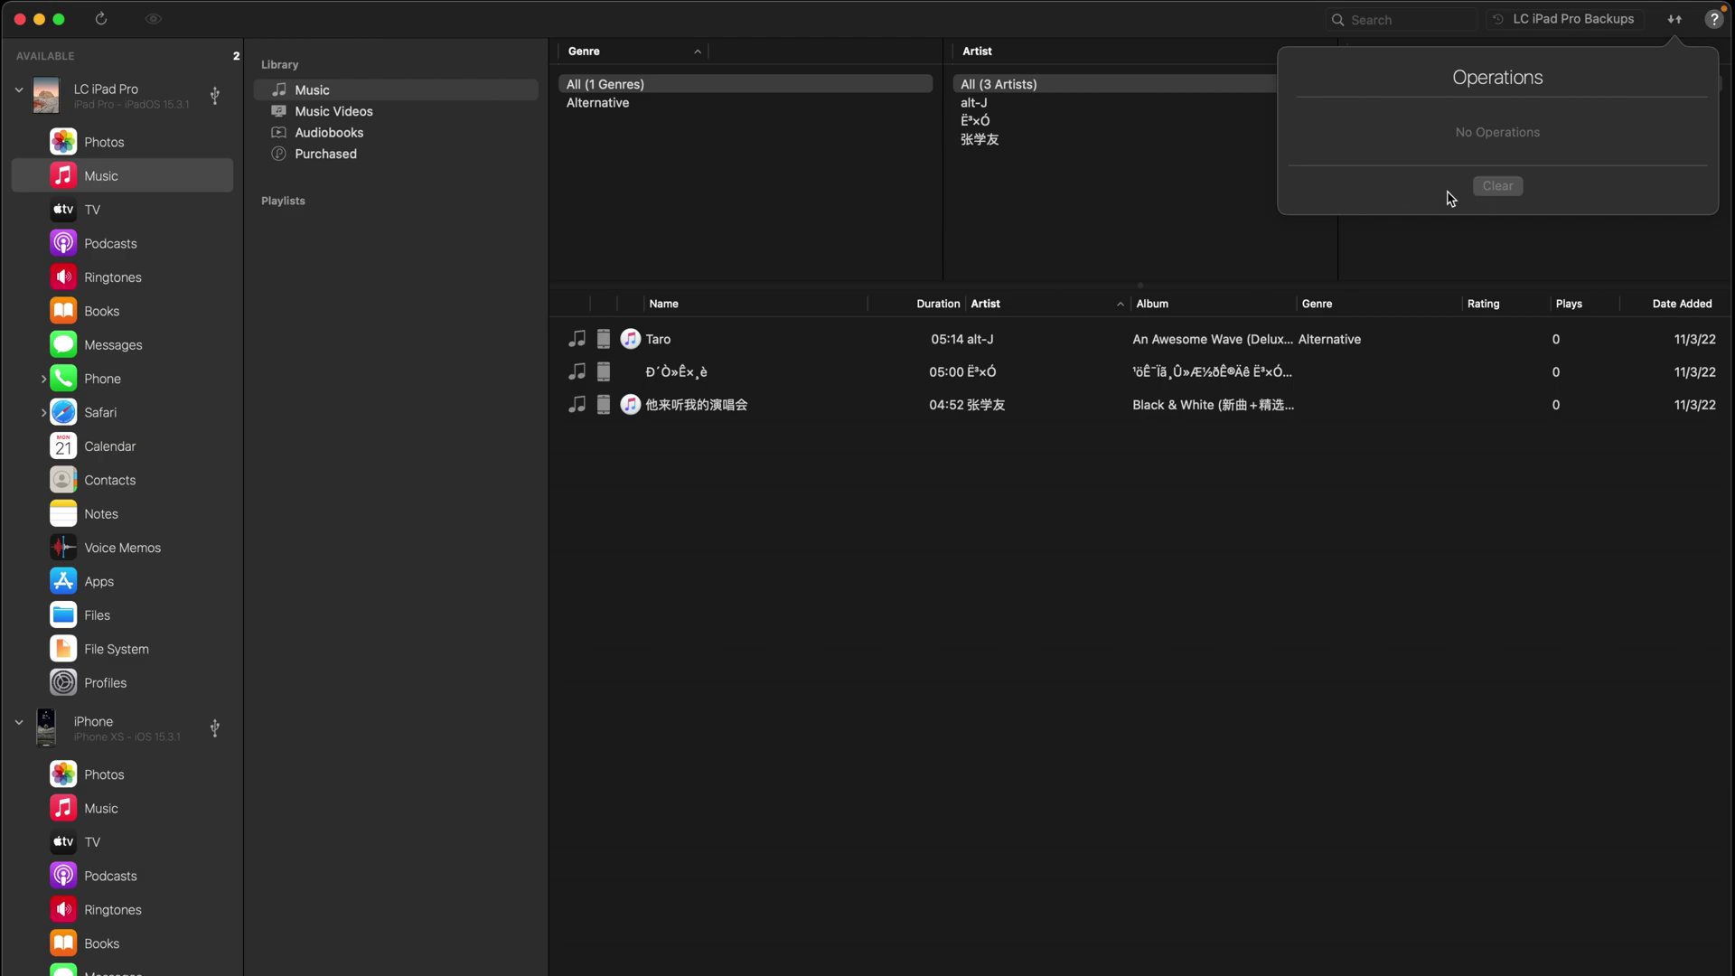
{"action": "left_click", "coordinate": [994, 522]}
{"action": "left_click", "coordinate": [713, 343]}
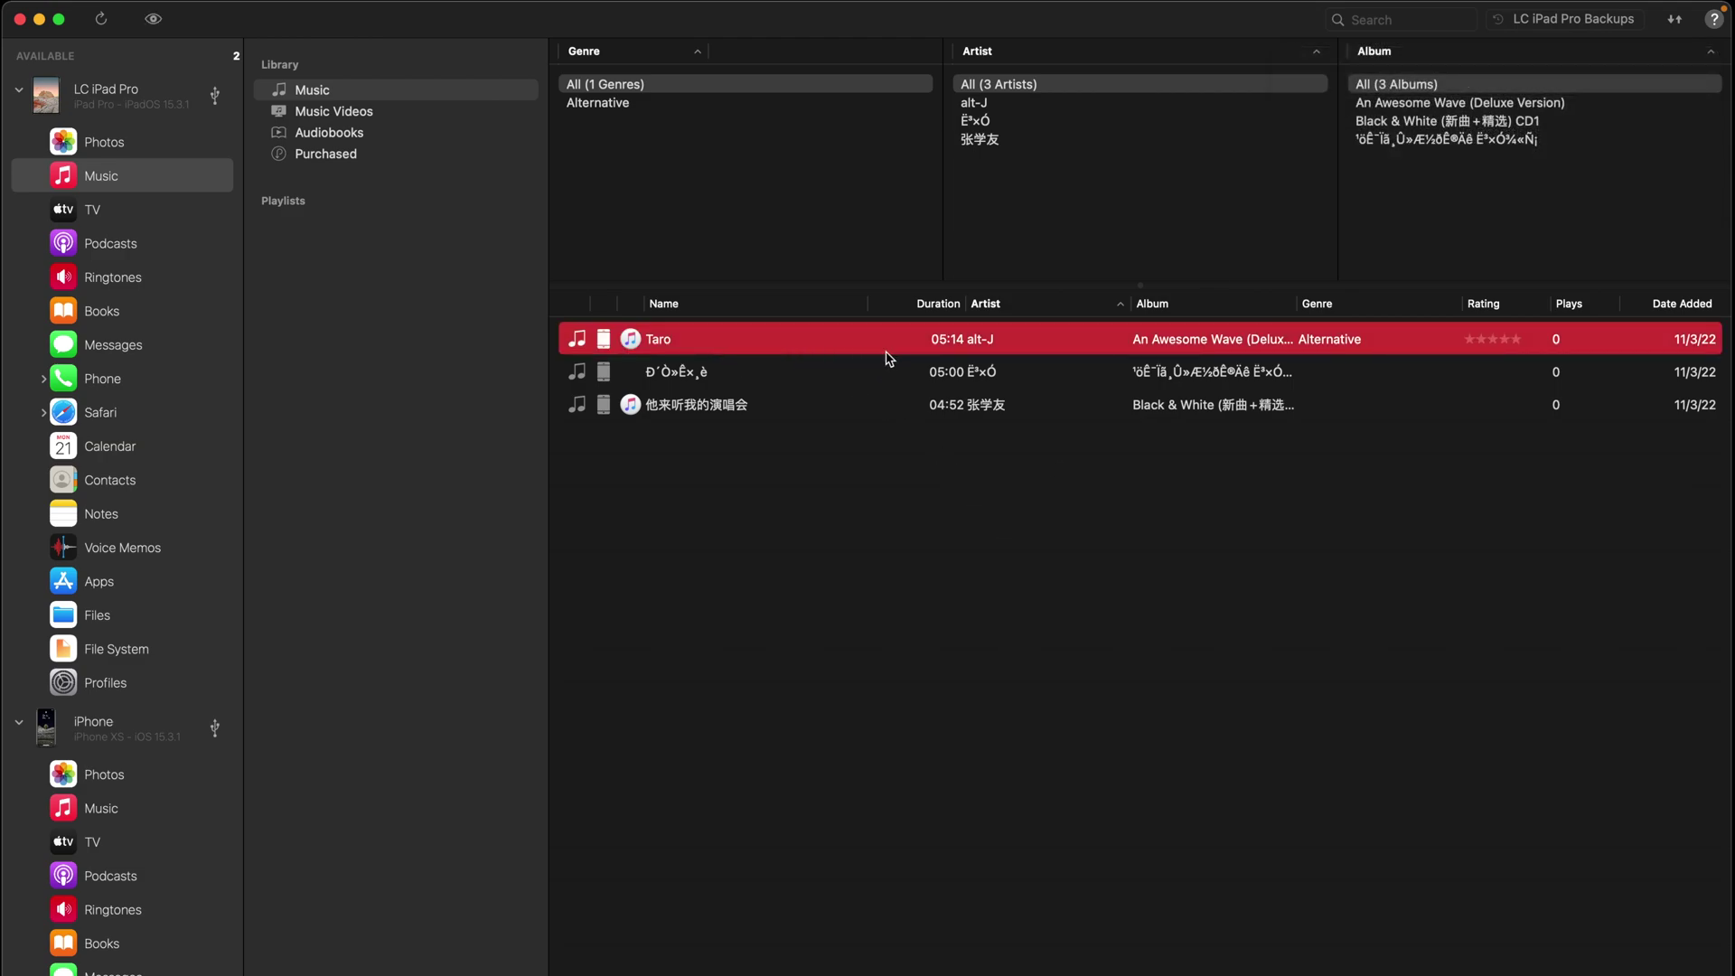
{"action": "left_click", "coordinate": [962, 504]}
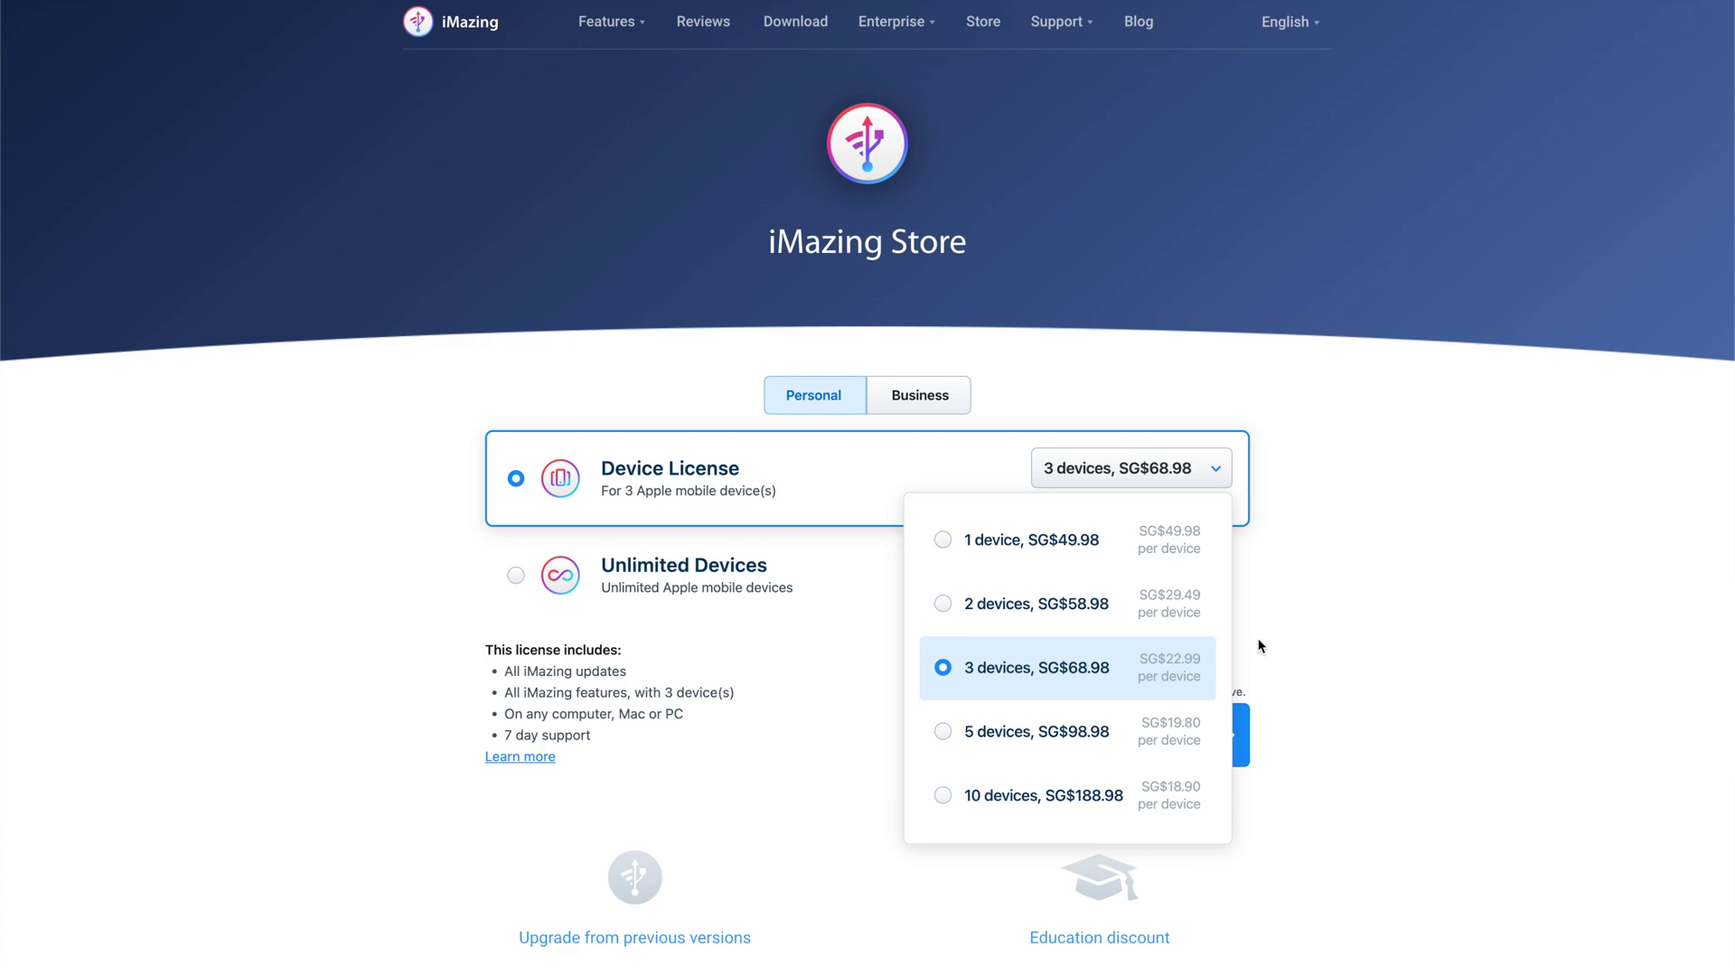
{"action": "left_click", "coordinate": [1375, 603]}
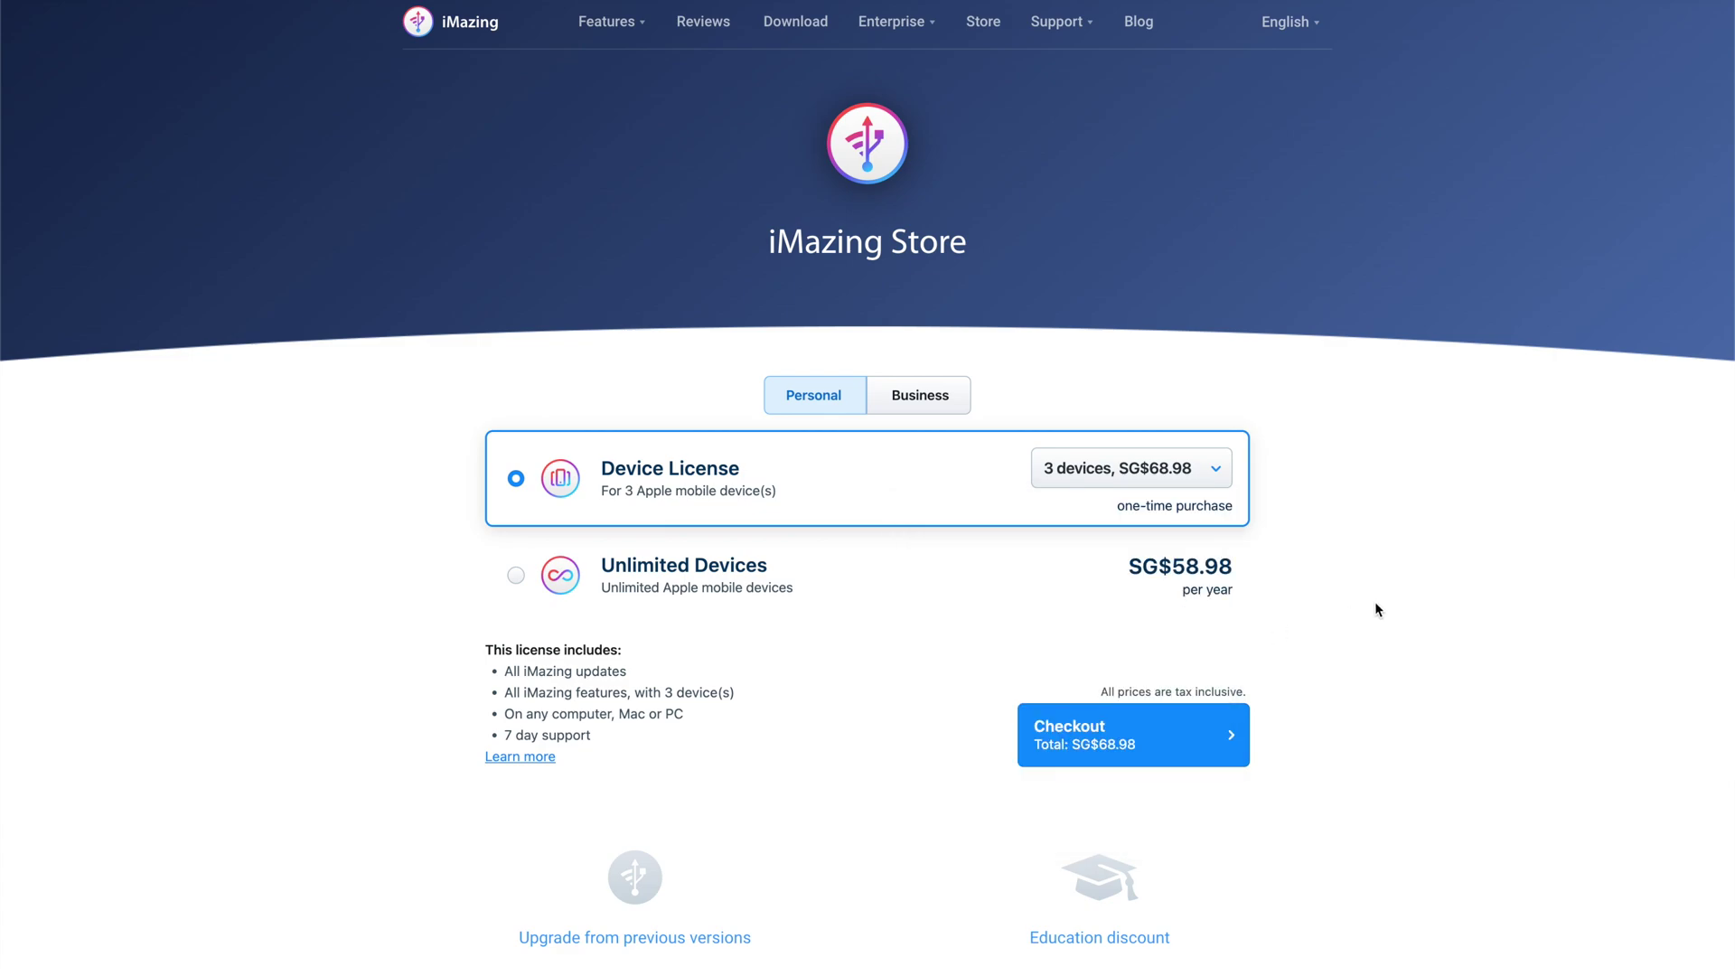